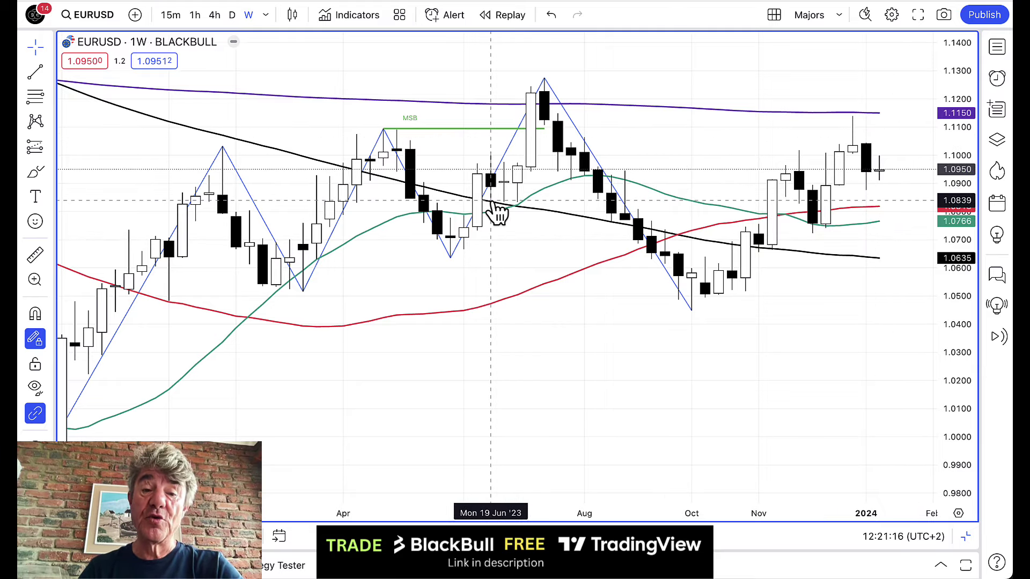
Step: Review the EURUSD weekly chart's price action back to 2021, and return to the six-chart layout
scroll(498, 212, "down", 3)
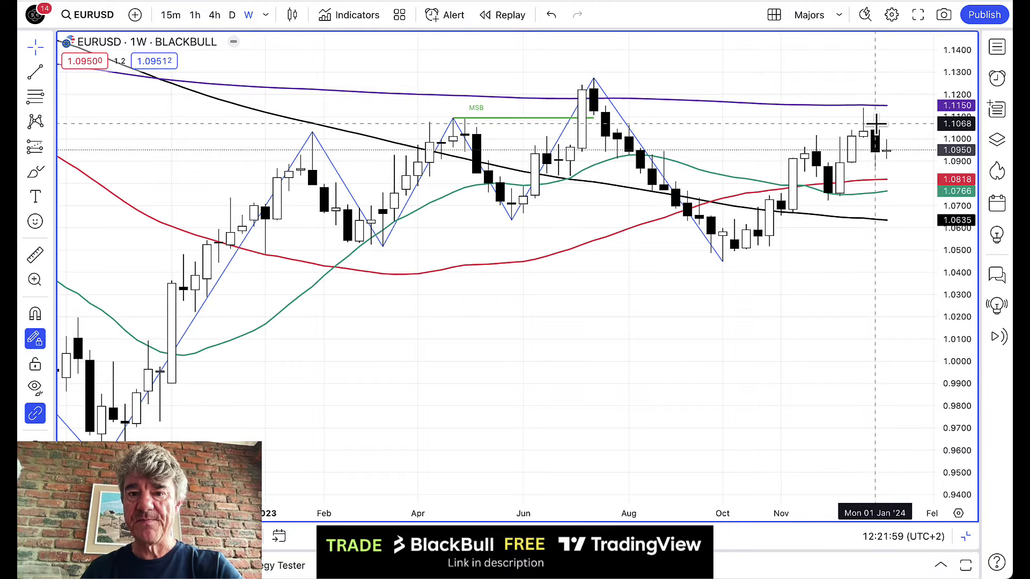
scroll(390, 125, "down", 5)
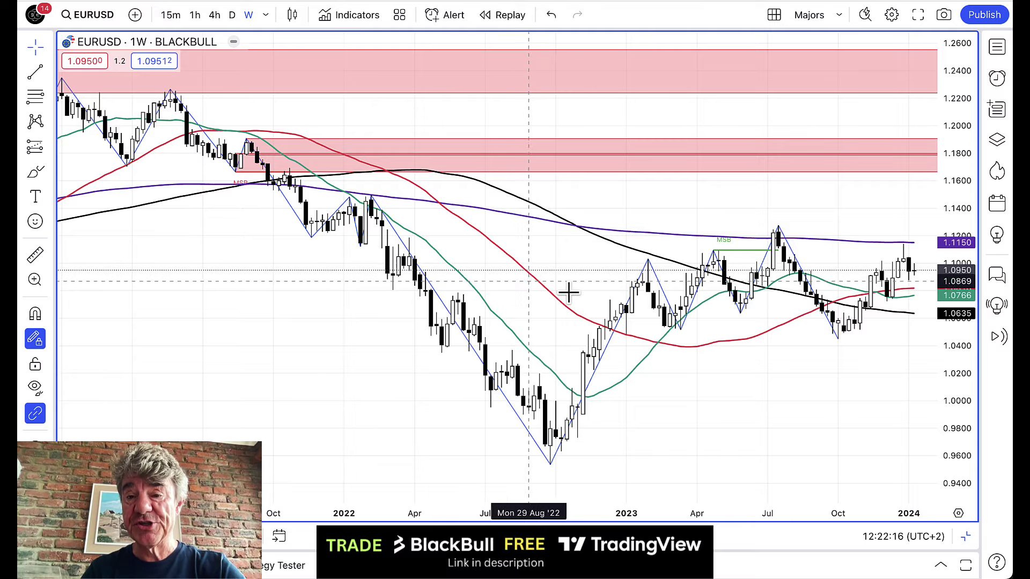
scroll(722, 347, "right", 5)
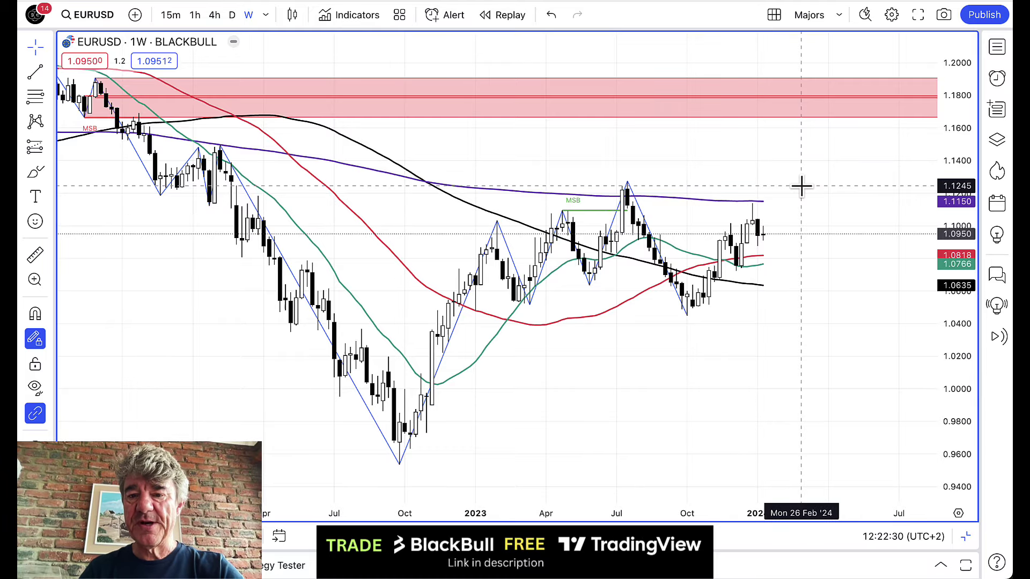
scroll(801, 186, "up", 4)
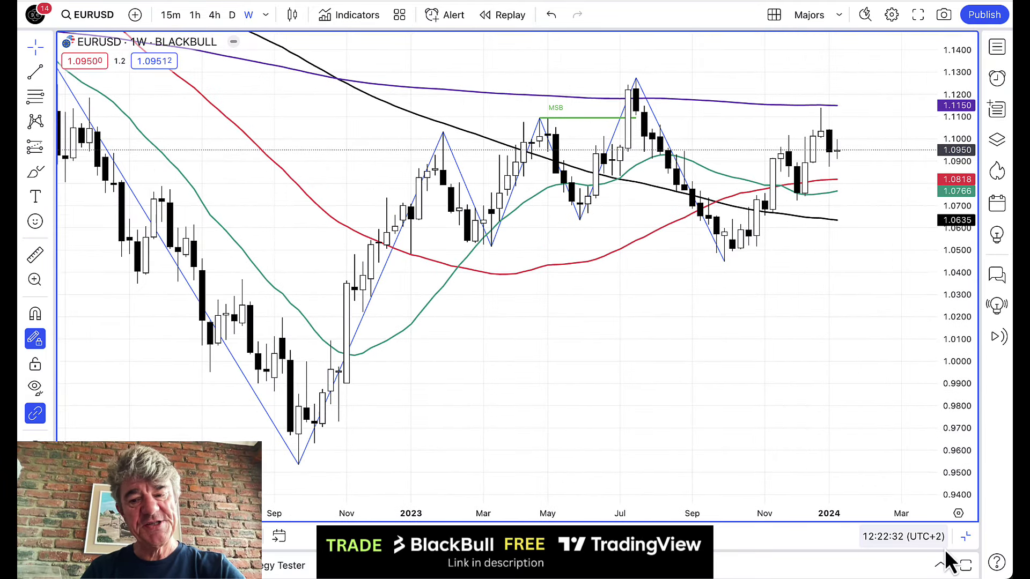
left_click(965, 537)
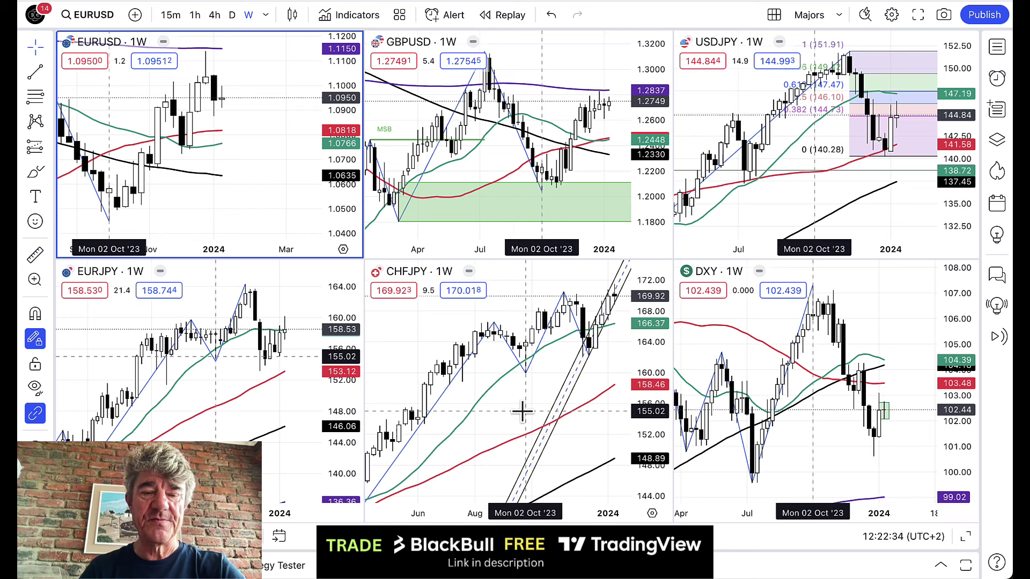
scroll(154, 220, "down", 2)
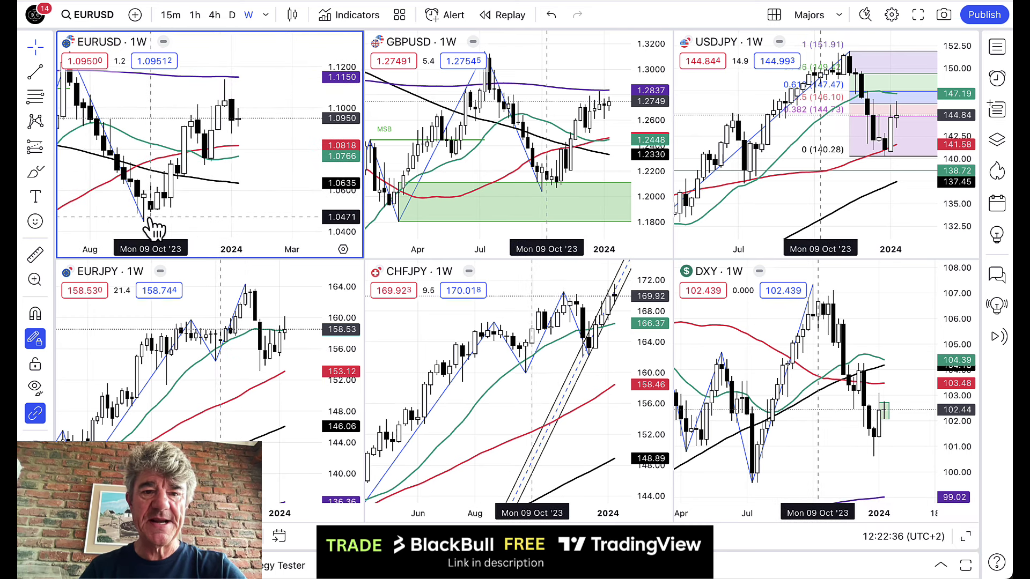
Step: Enlarge the GBPUSD weekly chart to examine its recent candles, and restore the six-chart layout with more GBPUSD history in its pane
left_click(602, 68)
key("alt+Return")
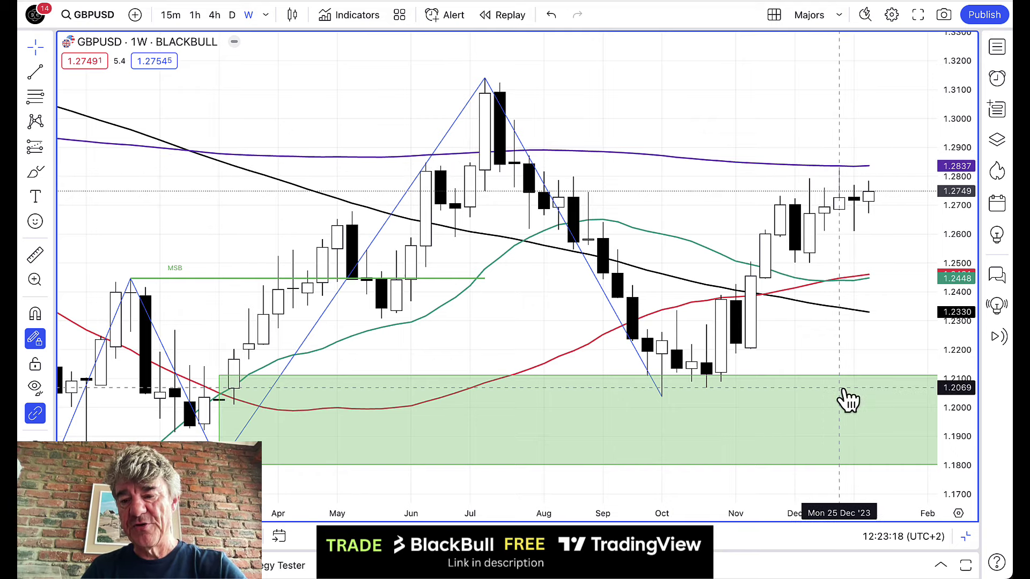
left_click(965, 536)
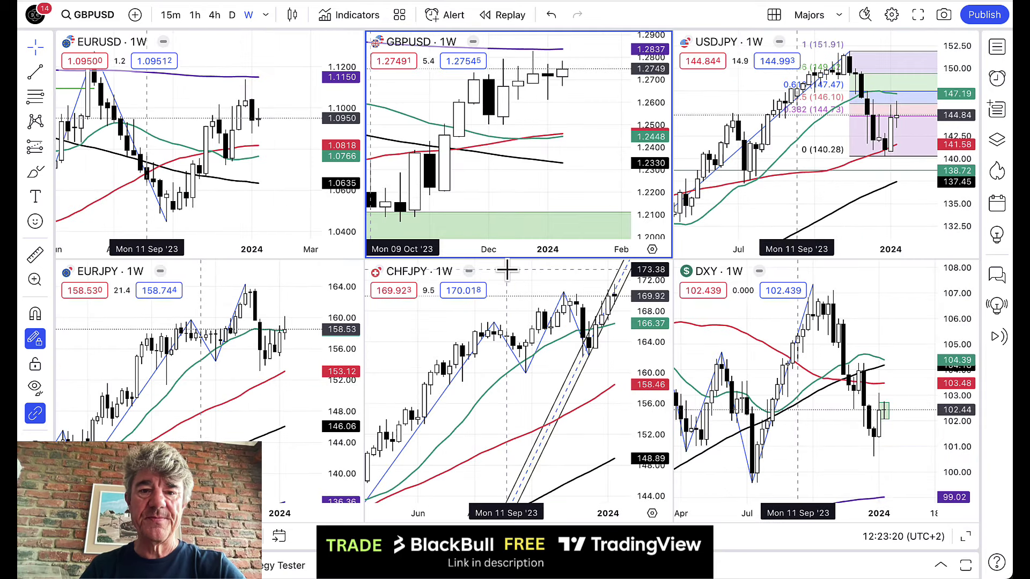
scroll(425, 146, "down", 3)
scroll(425, 146, "down", 1)
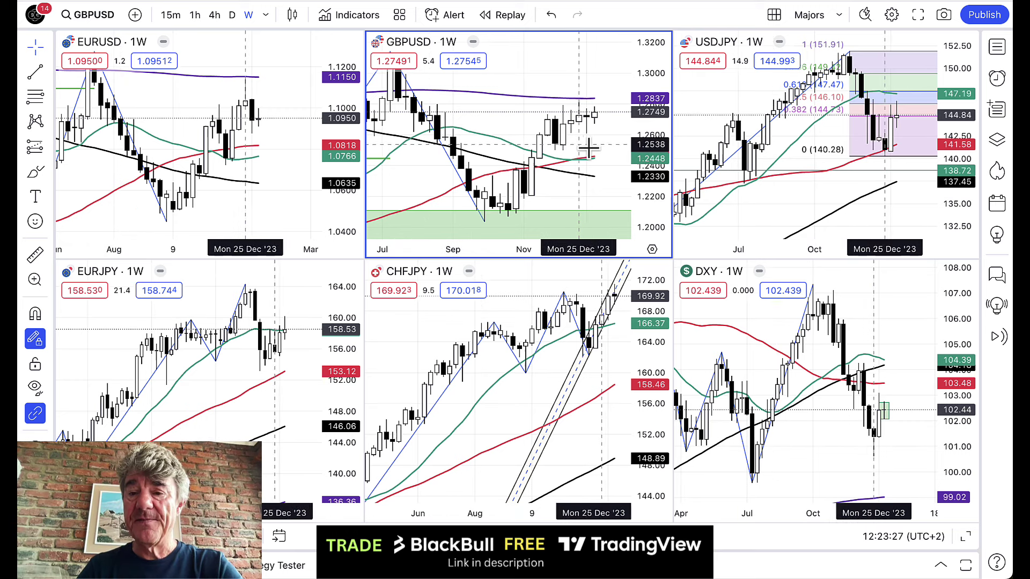
Step: Enlarge the USDJPY weekly chart, examine the latest candles against the Fibonacci levels and moving averages, and restore the six-chart layout
left_click(808, 207)
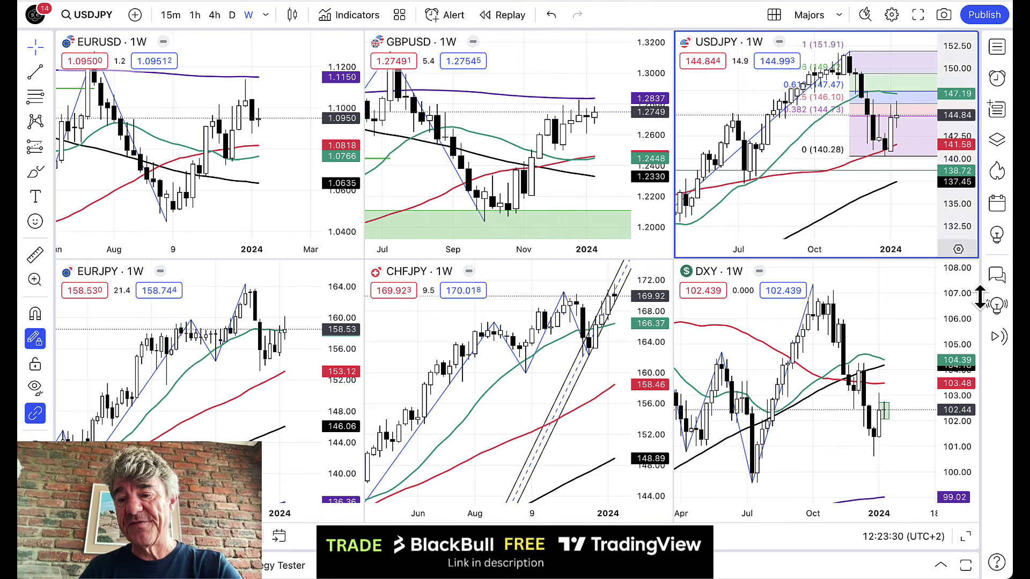
left_click(965, 536)
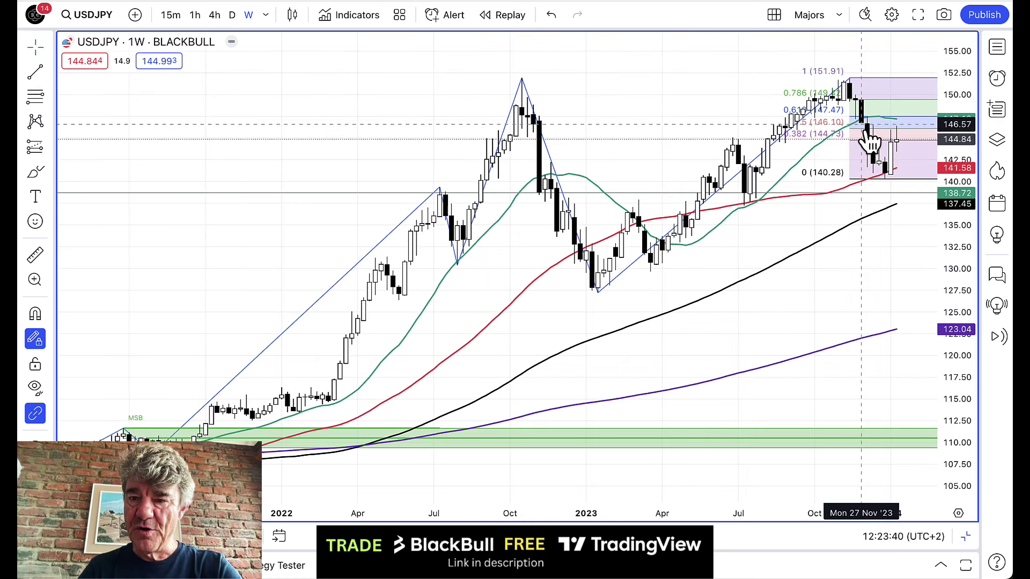
scroll(685, 75, "up", 6)
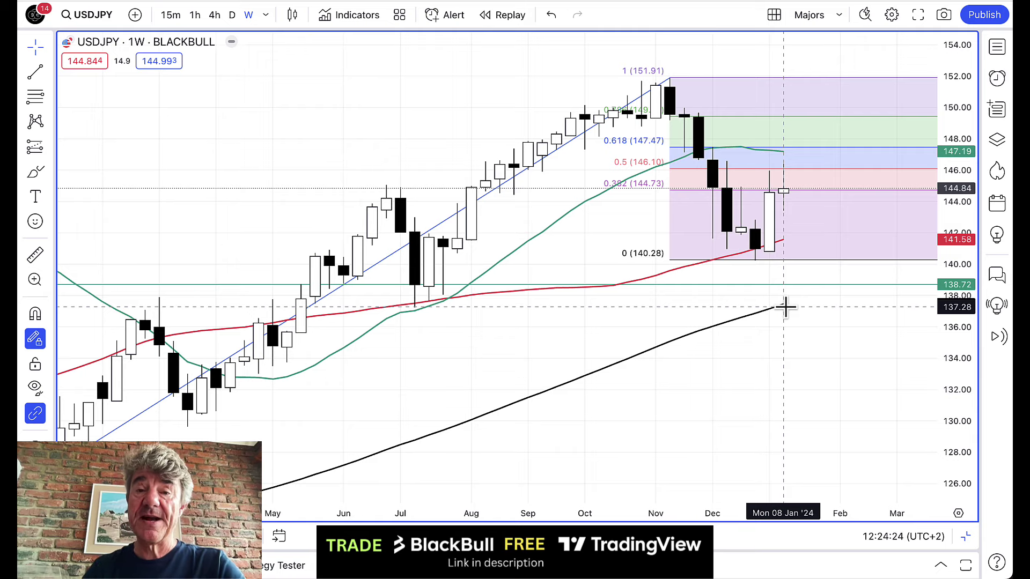
left_click(966, 536)
Step: Enlarge the DXY weekly chart and examine its trend since 2022 down to the latest candles
left_click(841, 391)
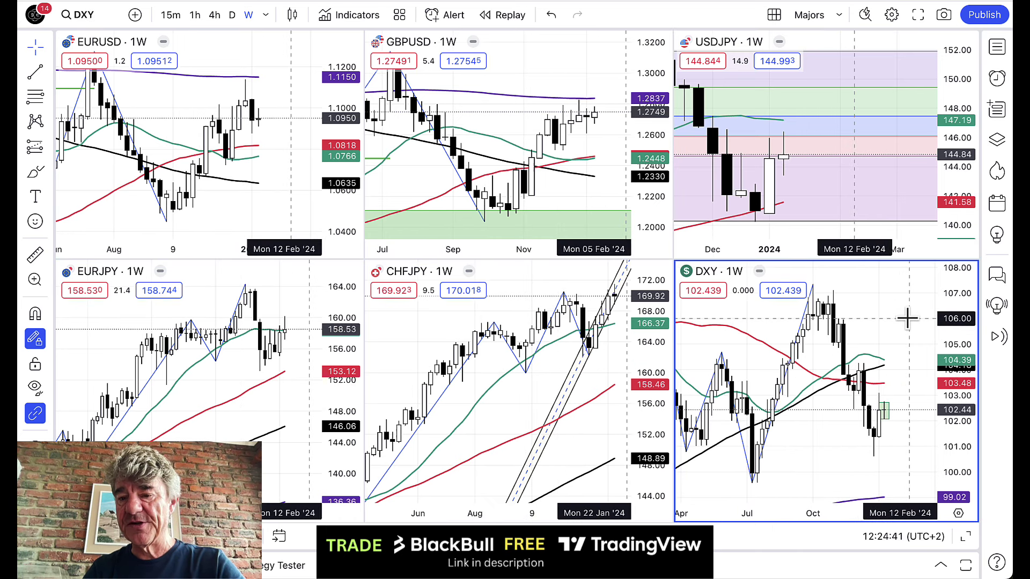
left_click(966, 536)
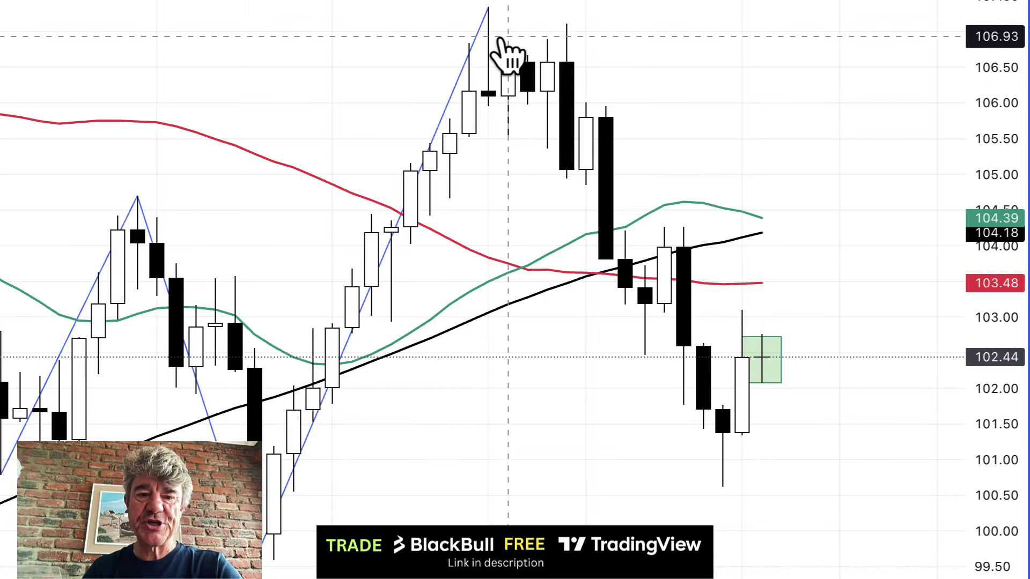
scroll(137, 203, "down", 5)
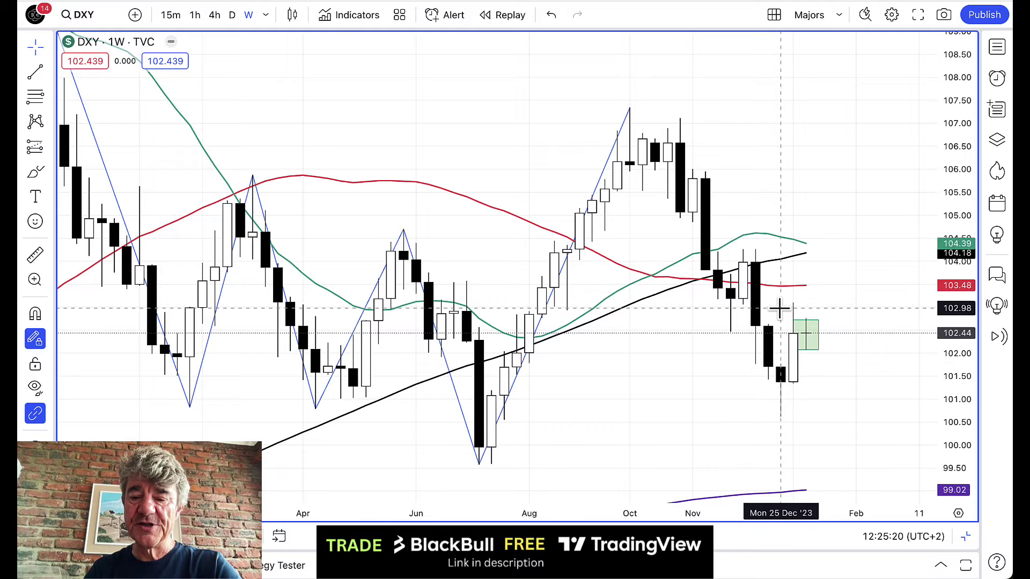
scroll(779, 307, "down", 6)
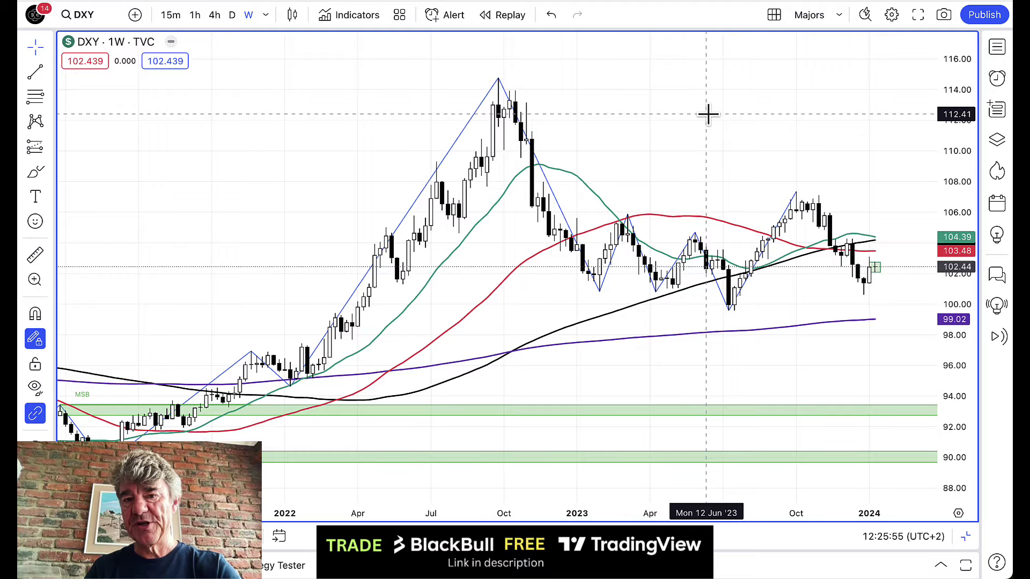
scroll(708, 114, "up", 10)
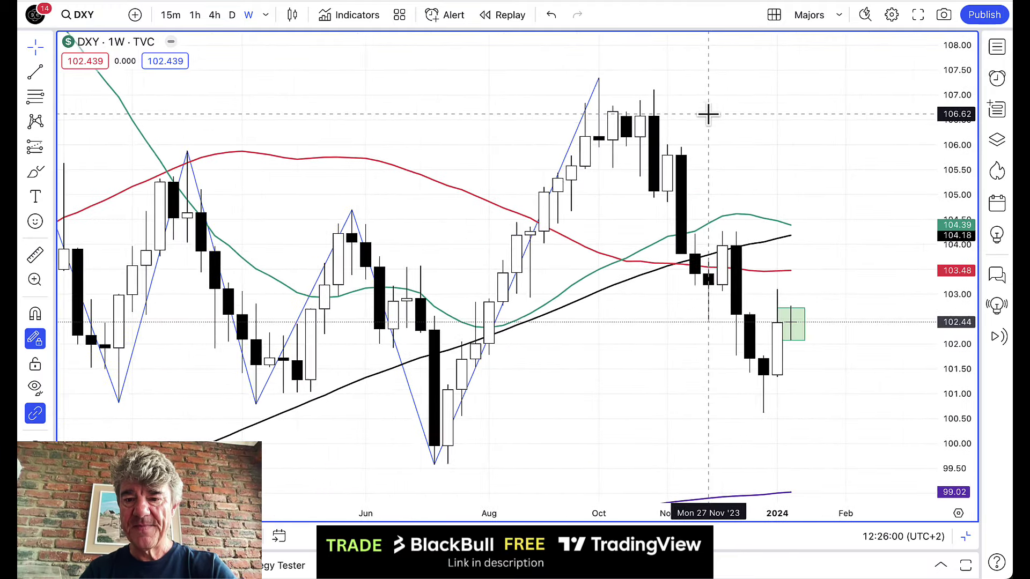
scroll(708, 113, "up", 4)
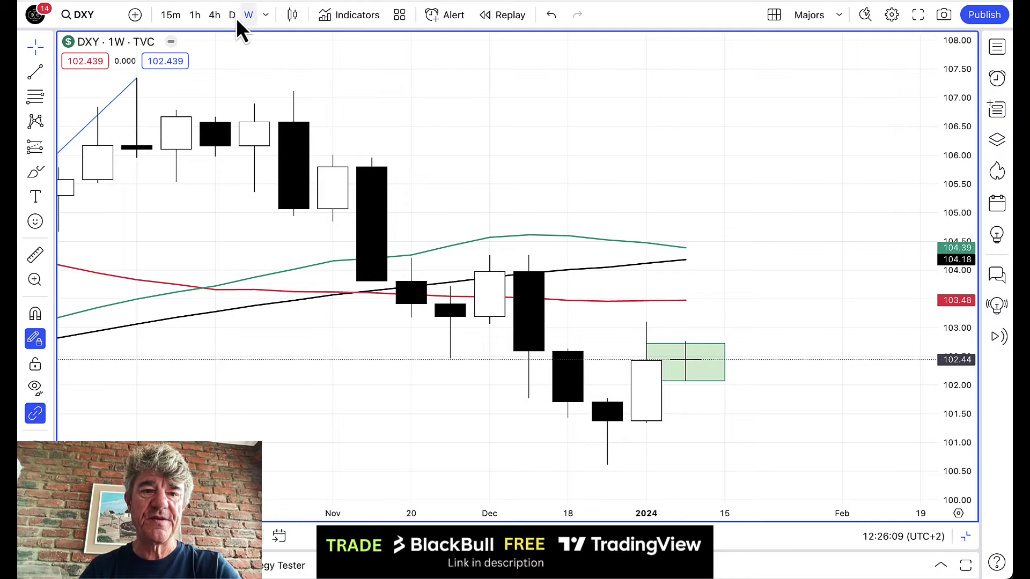
Step: Switch the DXY chart to the 4-hour timeframe and examine the January range inside the green box
left_click(215, 16)
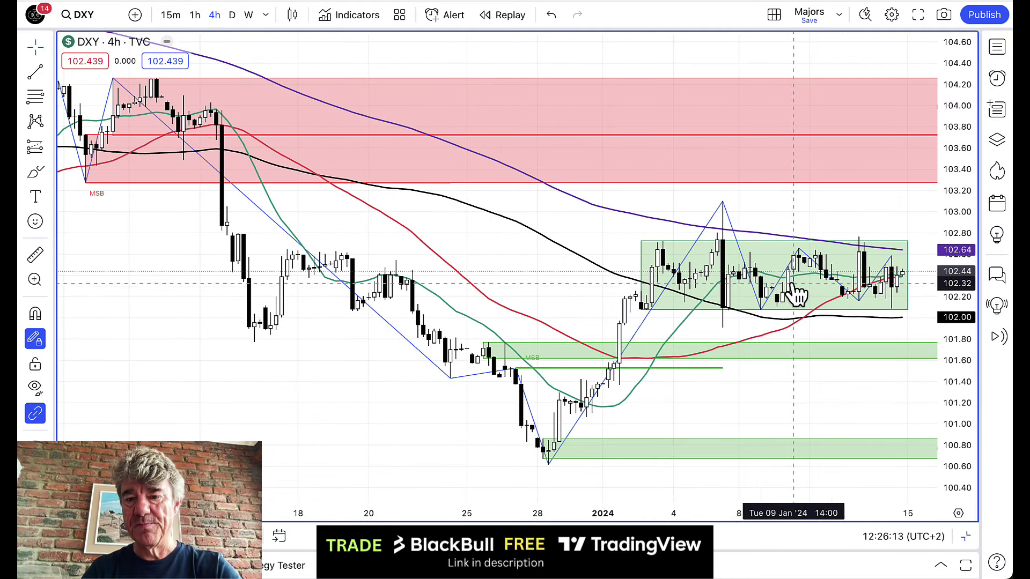
left_click(813, 250)
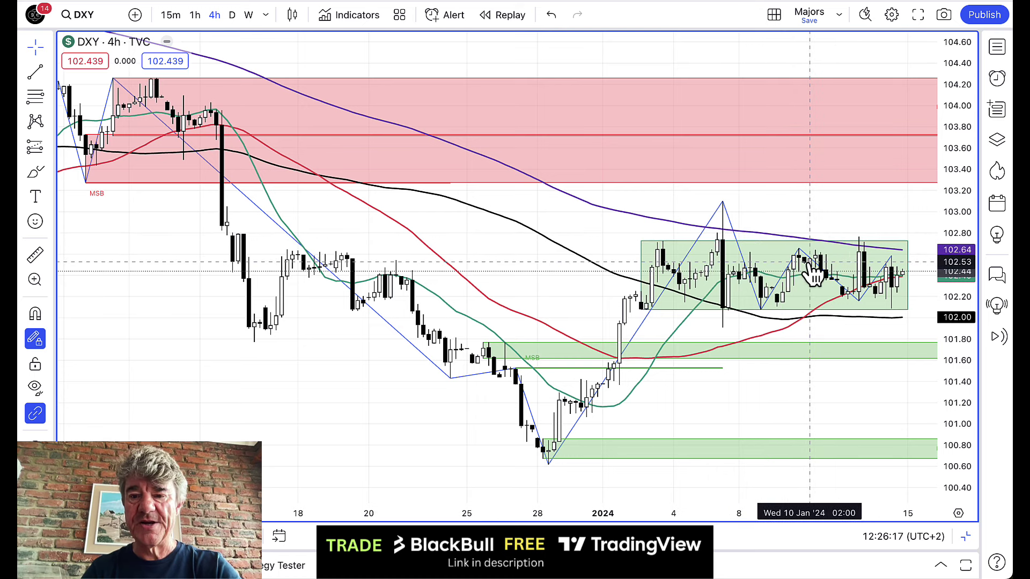
left_click(787, 283)
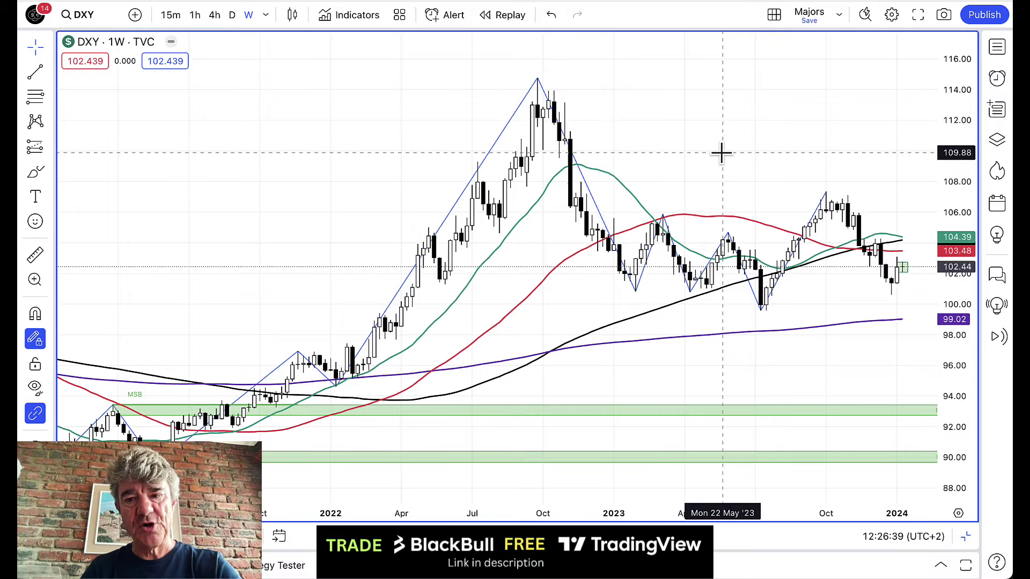
Step: Examine the latest DXY candles on the weekly timeframe against the moving averages
scroll(722, 153, "up", 5)
scroll(722, 154, "up", 2)
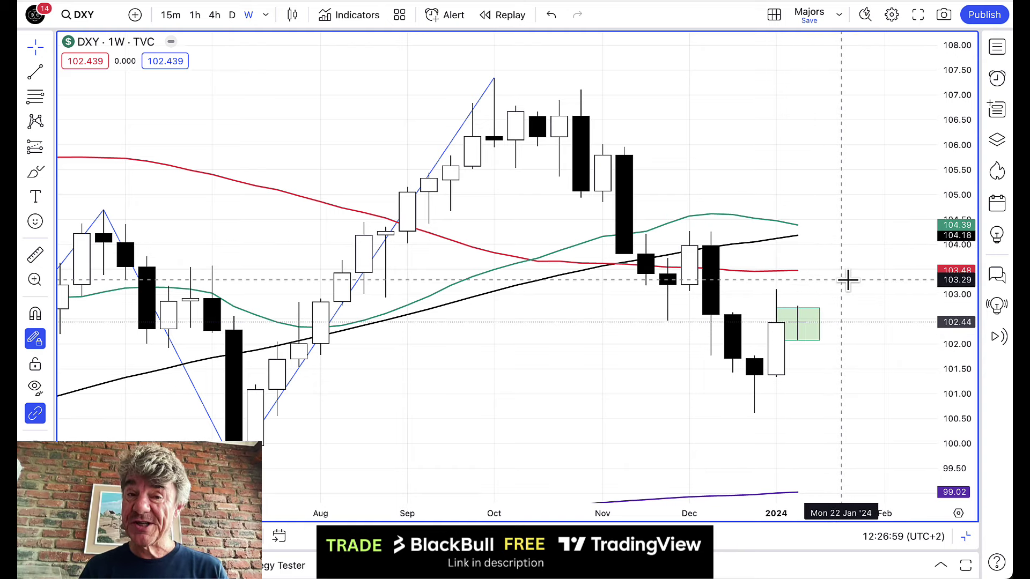
scroll(848, 279, "up", 5)
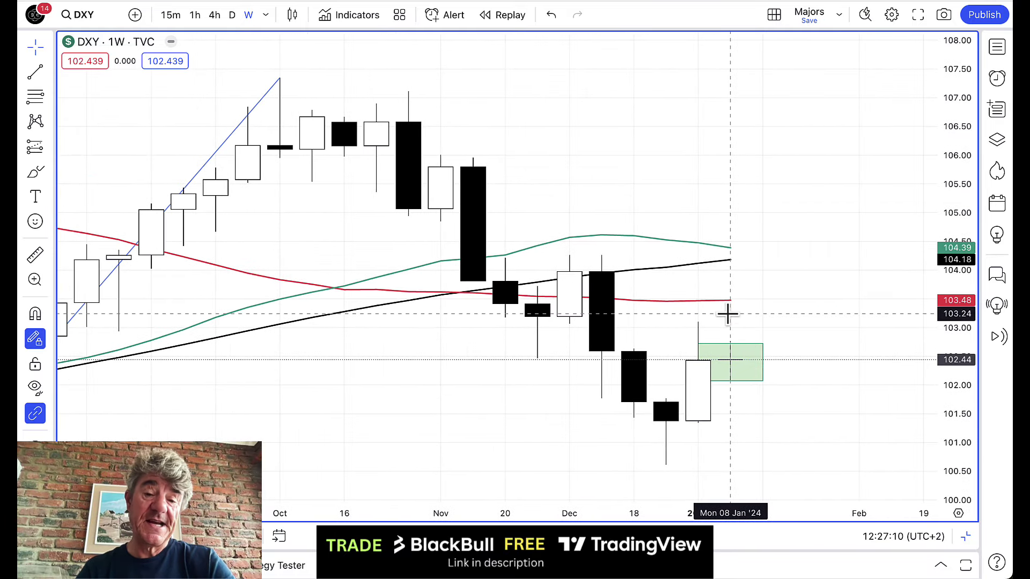
scroll(783, 302, "down", 5)
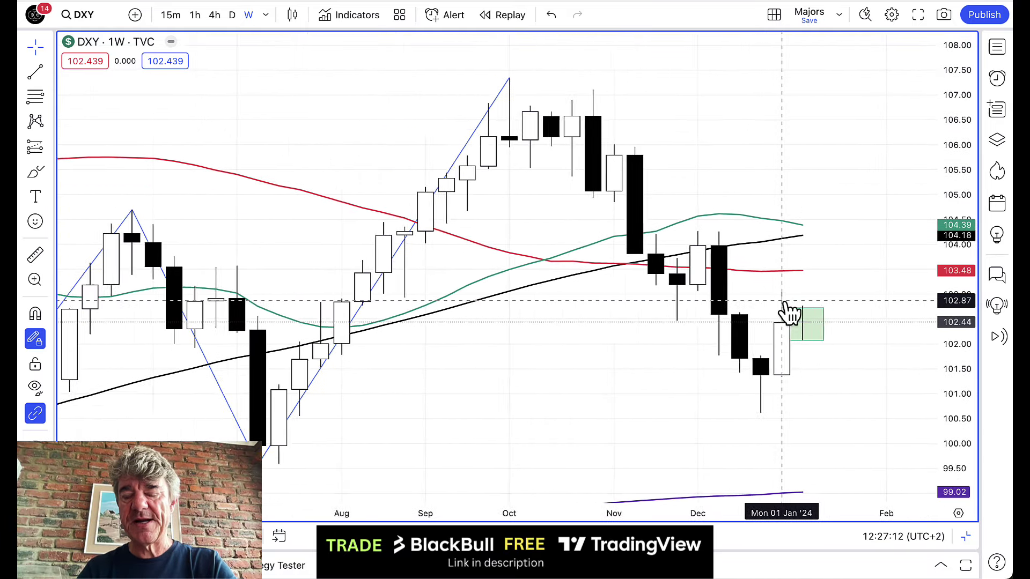
scroll(783, 301, "down", 3)
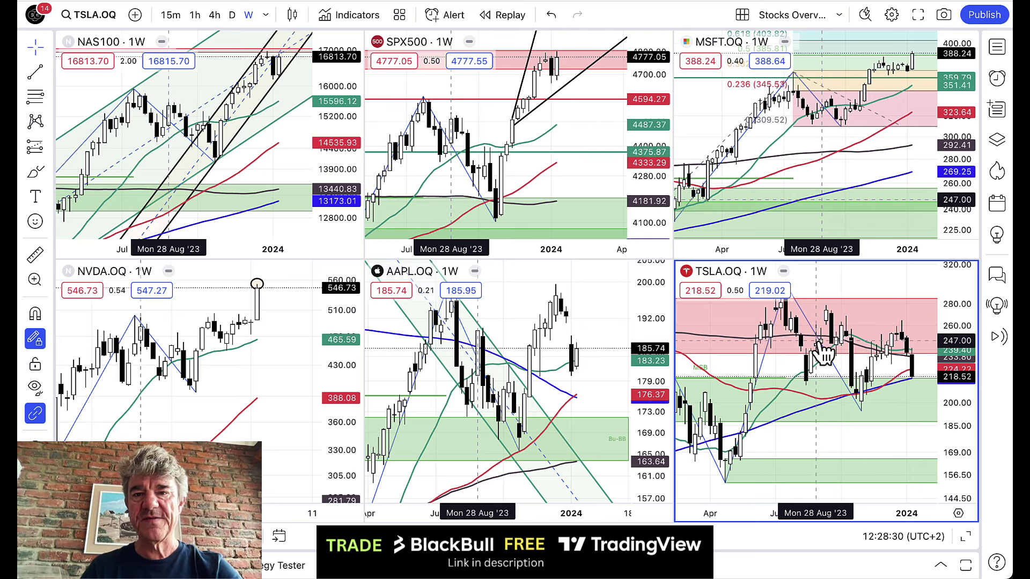
Step: Enlarge the NAS100 weekly chart from the Stocks Overview layout and examine the latest candles within the steep black channel
left_click(965, 536)
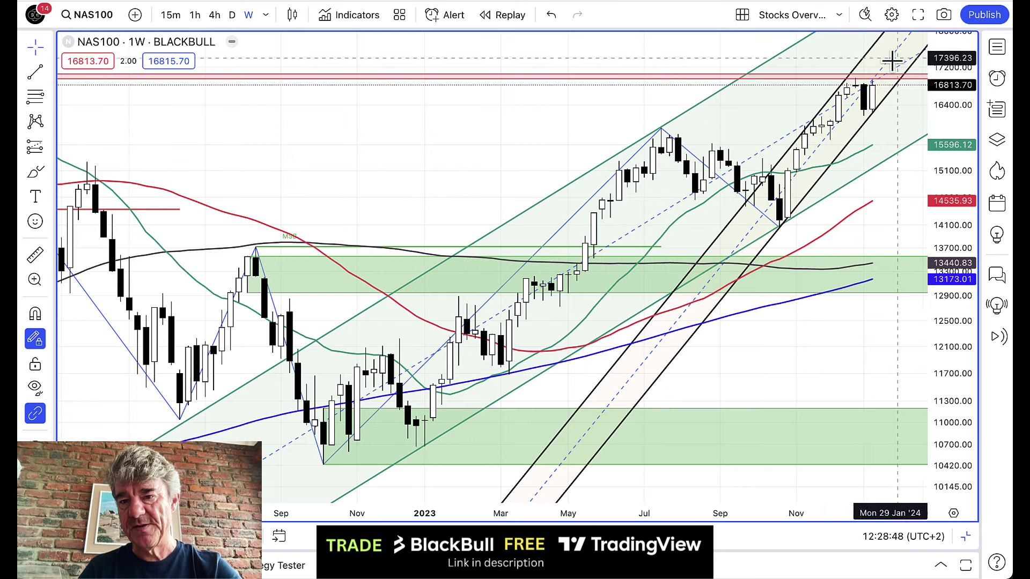
scroll(700, 102, "up", 5)
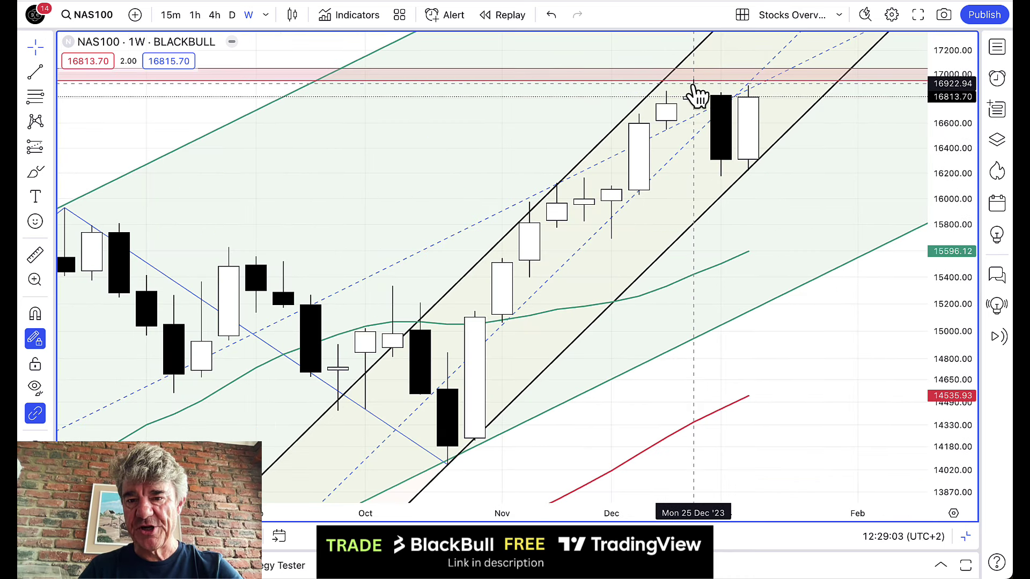
left_click(748, 169)
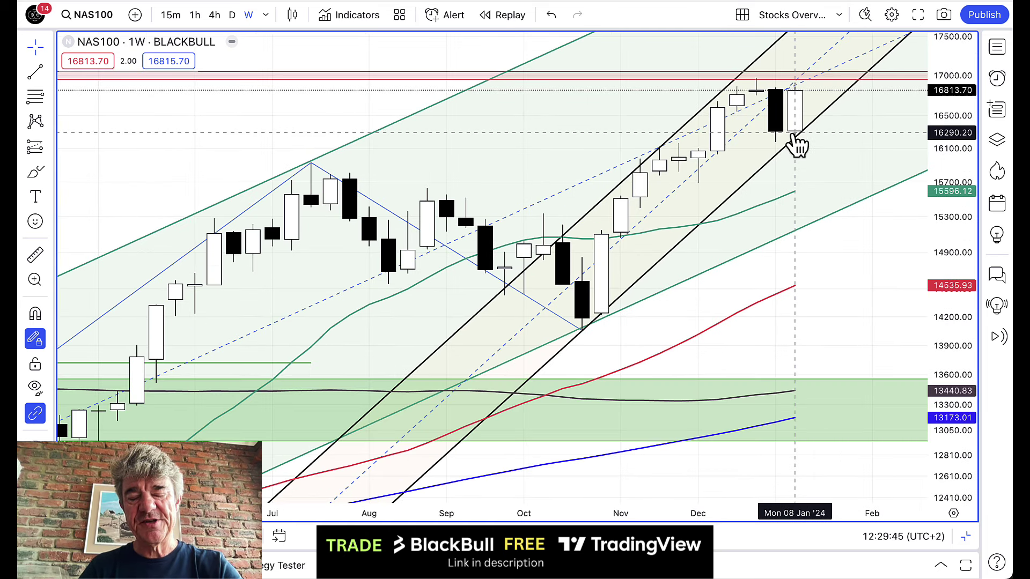
Step: Highlight the steep black channel from the October low and the wider green channel on the NAS100 chart
left_click(579, 316)
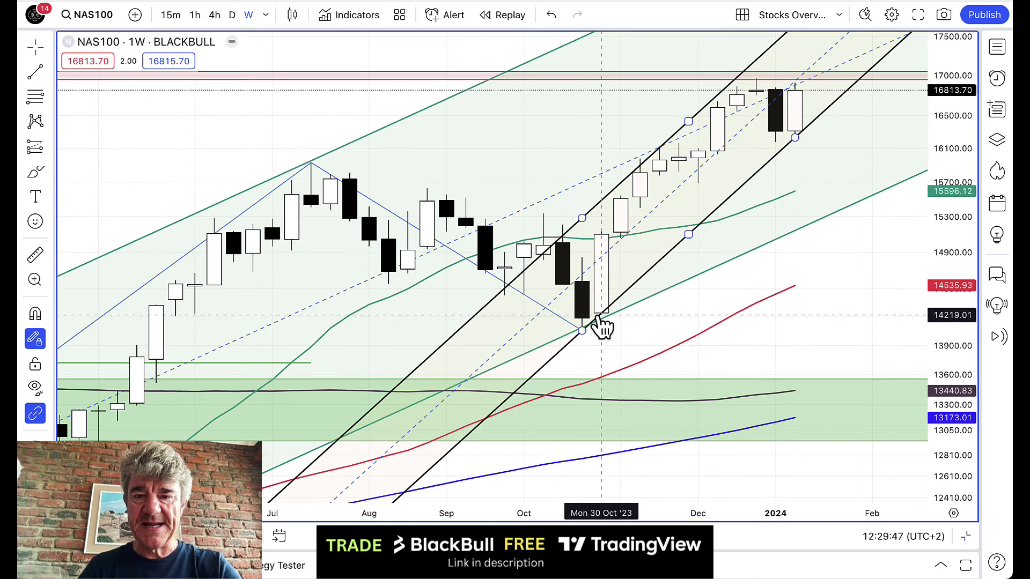
left_click(737, 72)
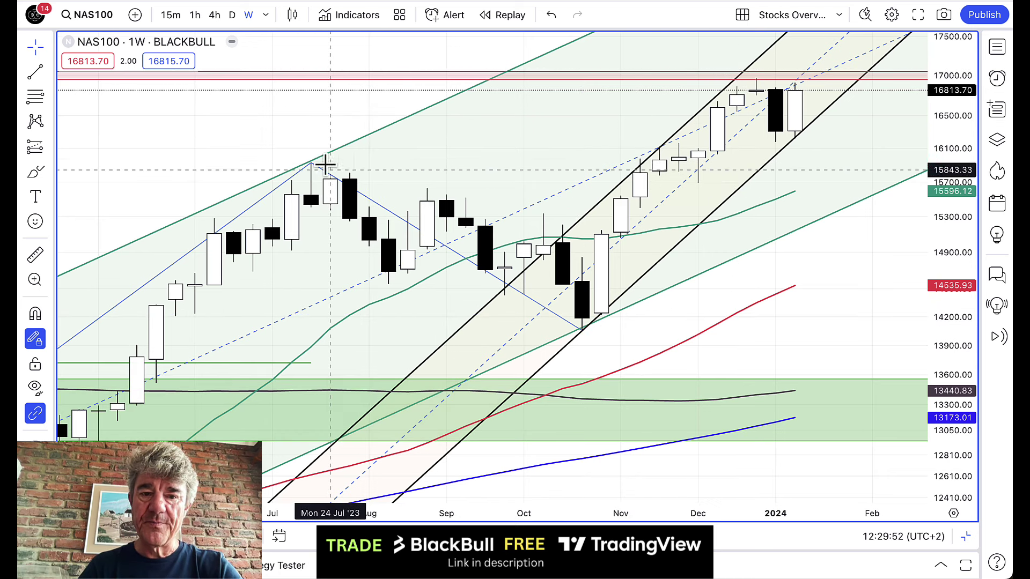
left_click(306, 168)
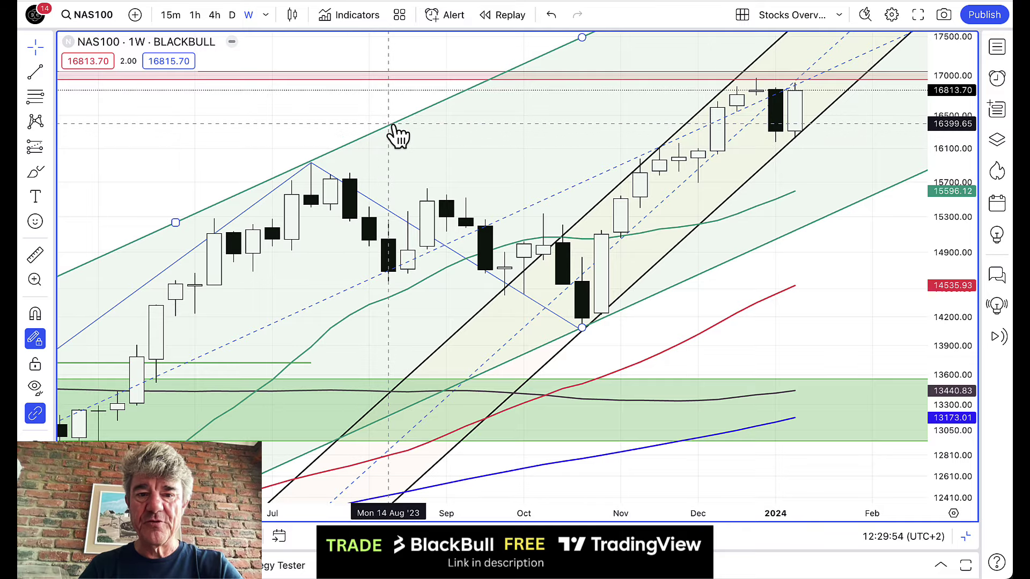
Step: Review the NAS100 weekly history back to 2020 within the green channel, and highlight the red resistance zone near 17,000
scroll(392, 123, "down", 3)
scroll(393, 124, "down", 3)
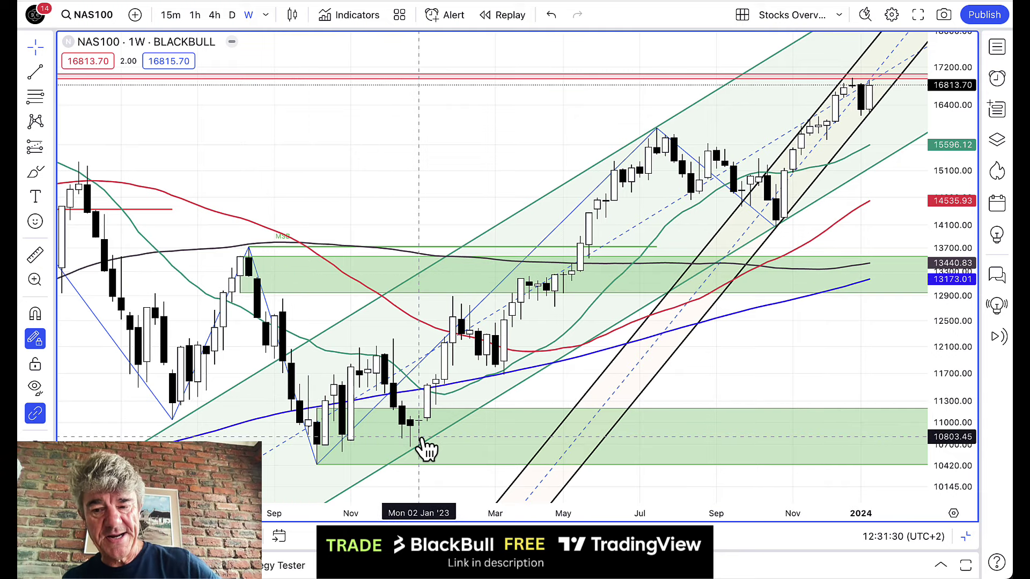
scroll(424, 442, "down", 6)
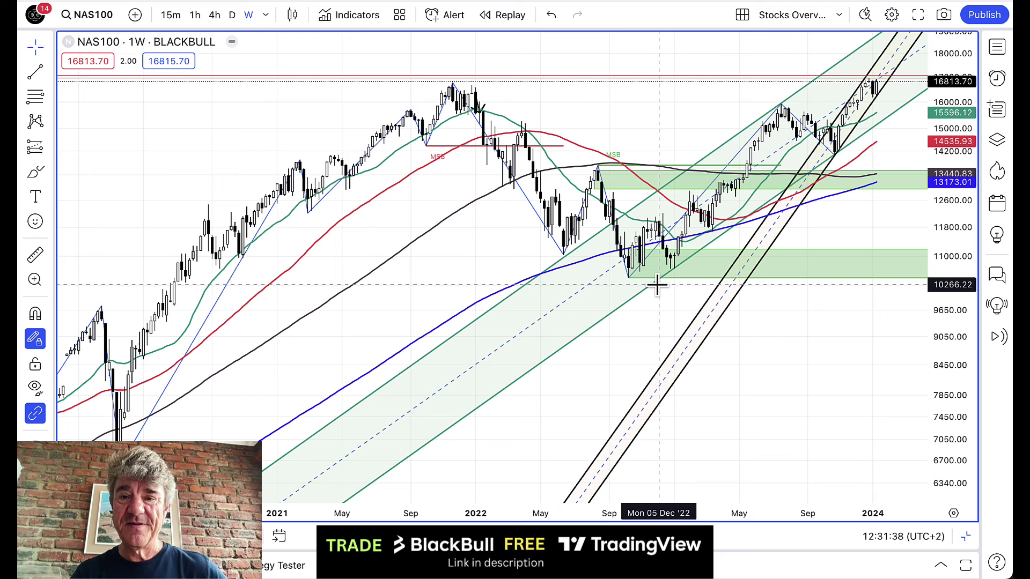
scroll(657, 286, "down", 2)
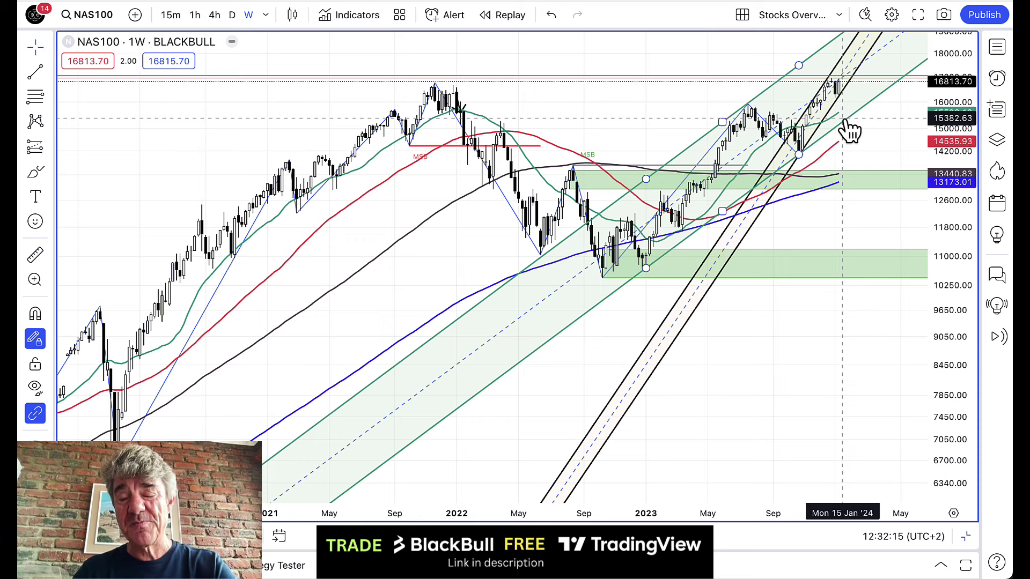
left_click_drag(848, 125, 853, 89)
left_click(829, 78)
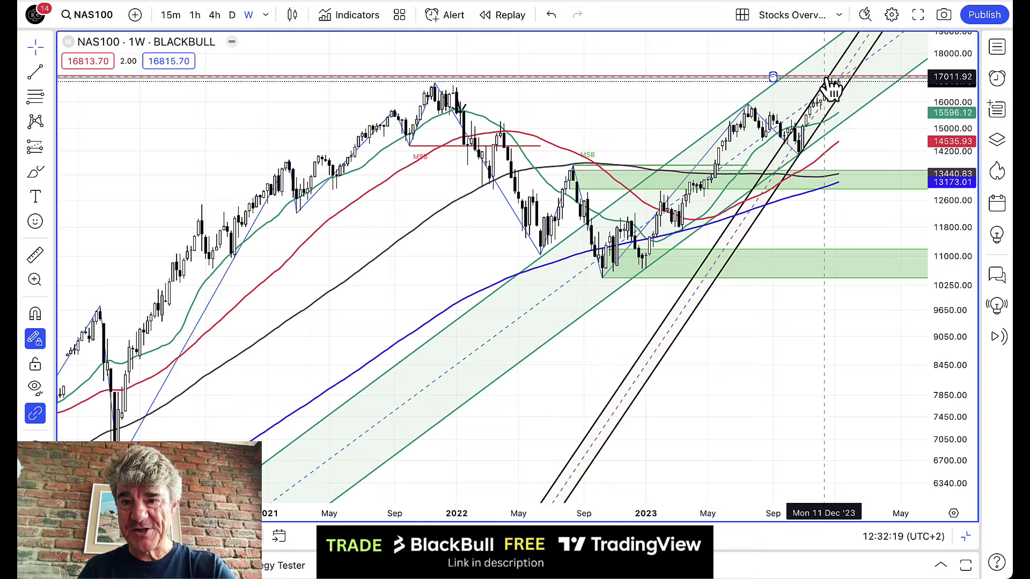
Step: Examine the latest NAS100 weekly candles below the red resistance zone and against the 2023 trend within the black and green channels
scroll(831, 88, "up", 3)
scroll(830, 88, "up", 2)
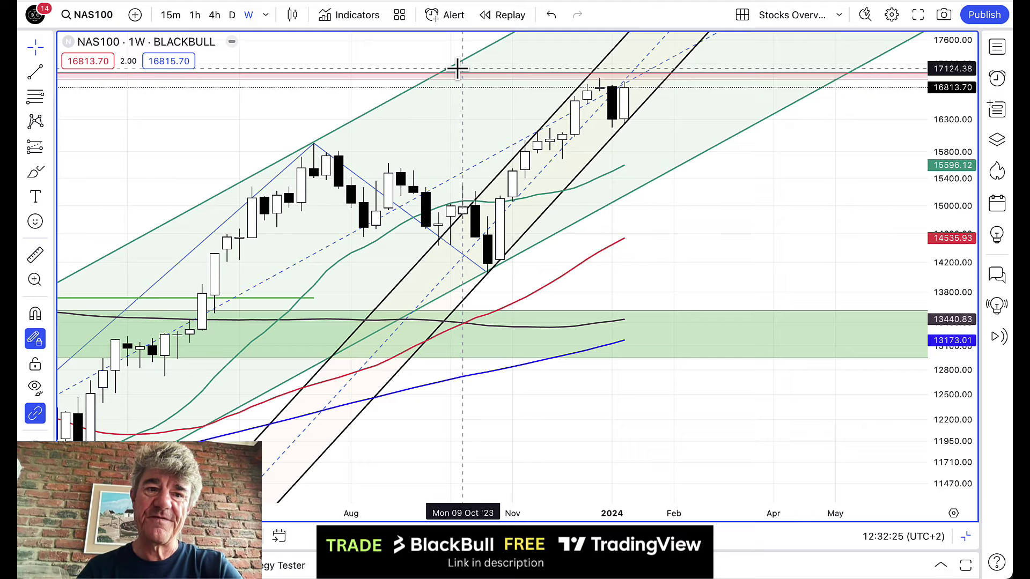
scroll(456, 68, "down", 5)
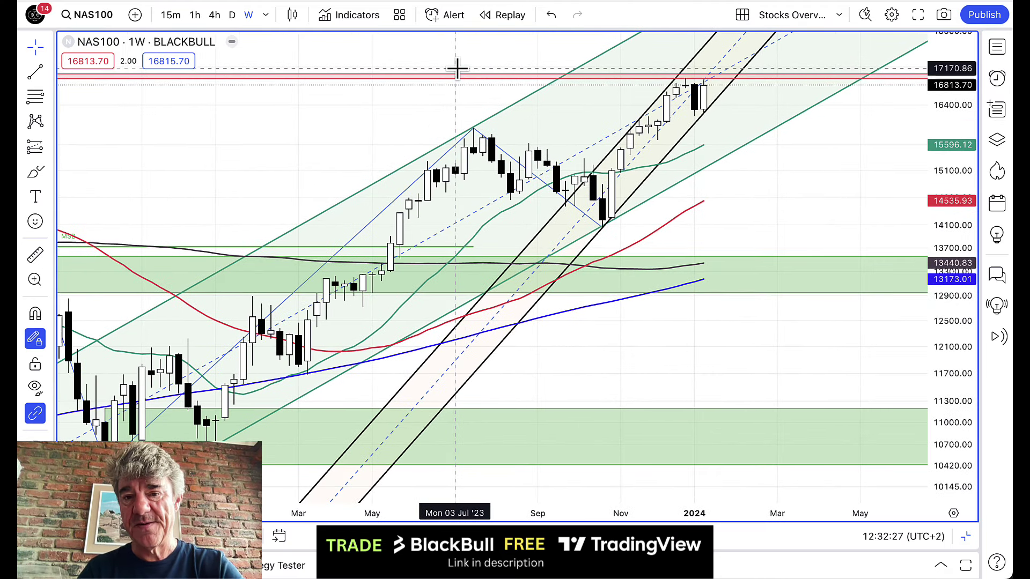
scroll(457, 68, "down", 3)
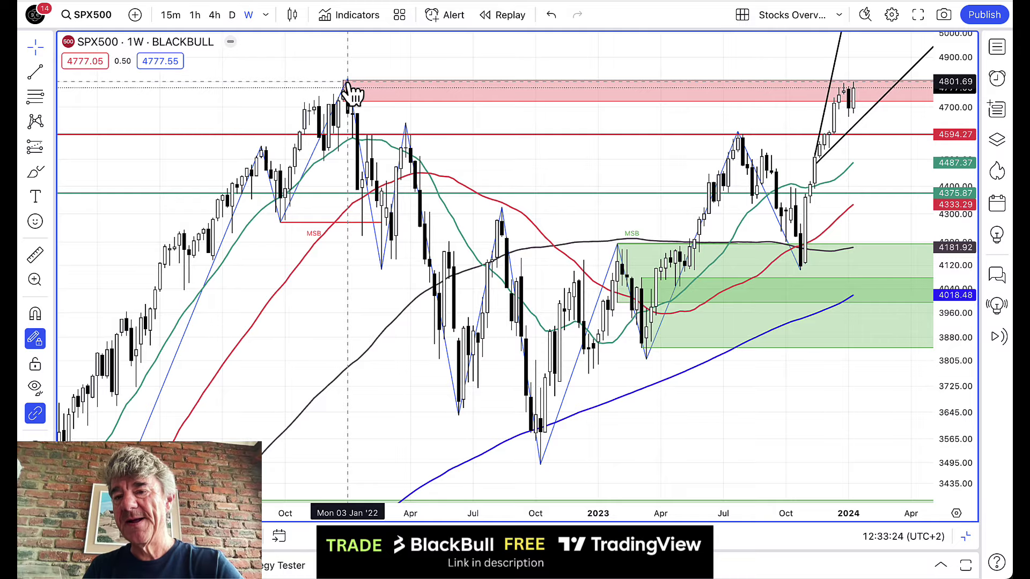
Step: Examine the latest SPX500 weekly candles at the red resistance zone, and bring more SPX500 and NAS100 history into view in the multi-chart layout
scroll(849, 141, "up", 5)
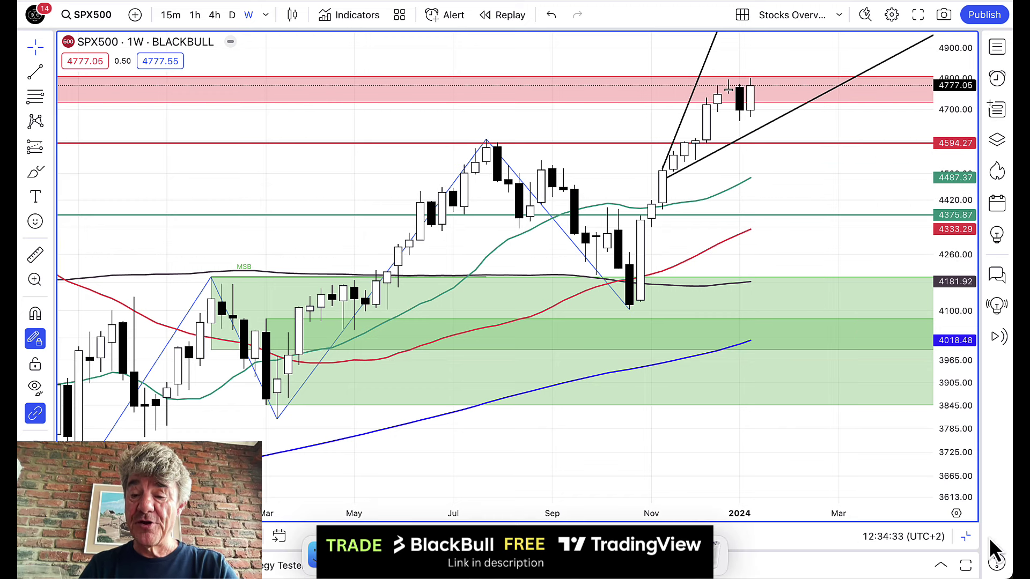
left_click(966, 536)
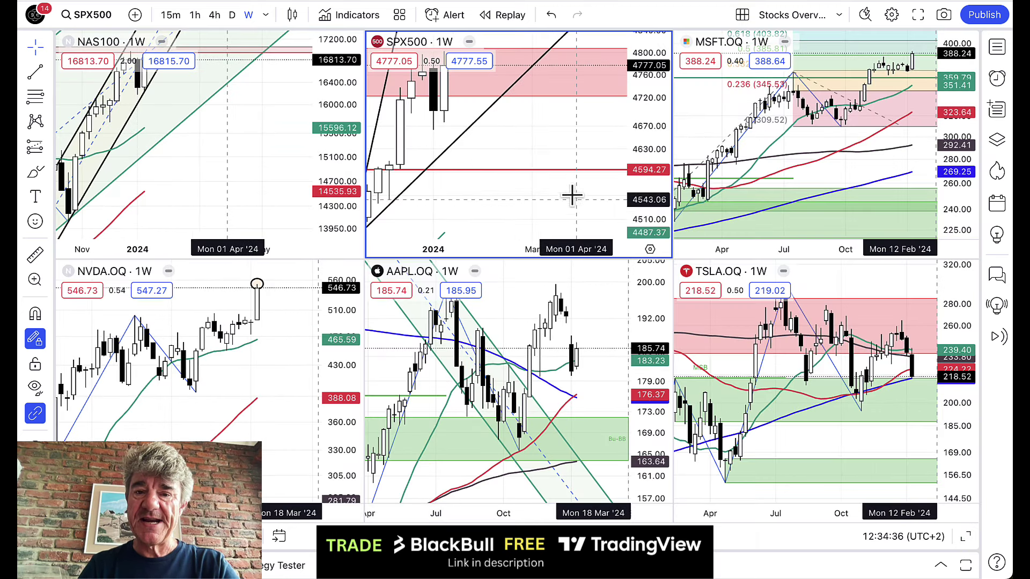
scroll(520, 207, "down", 5)
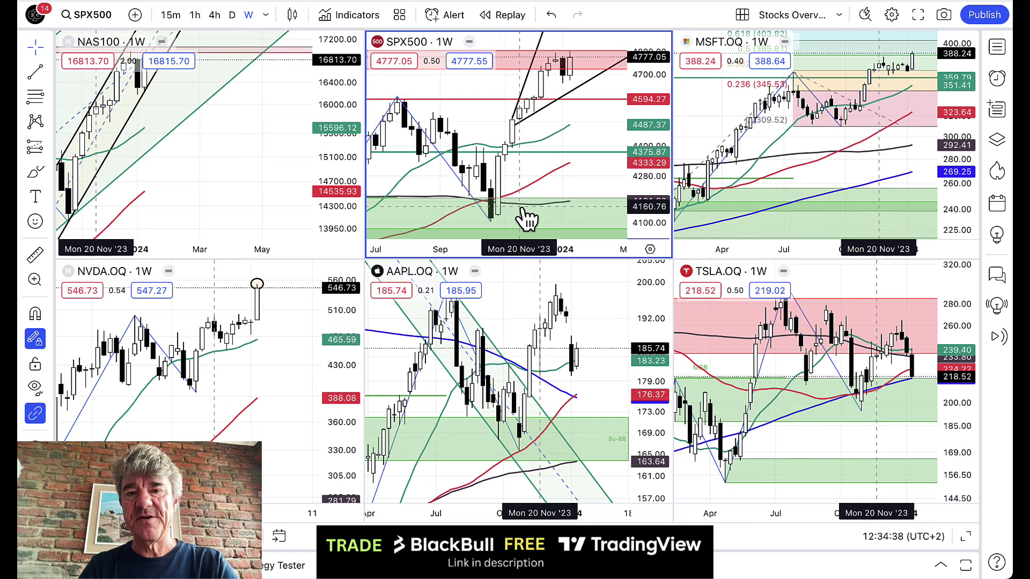
scroll(211, 143, "down", 5)
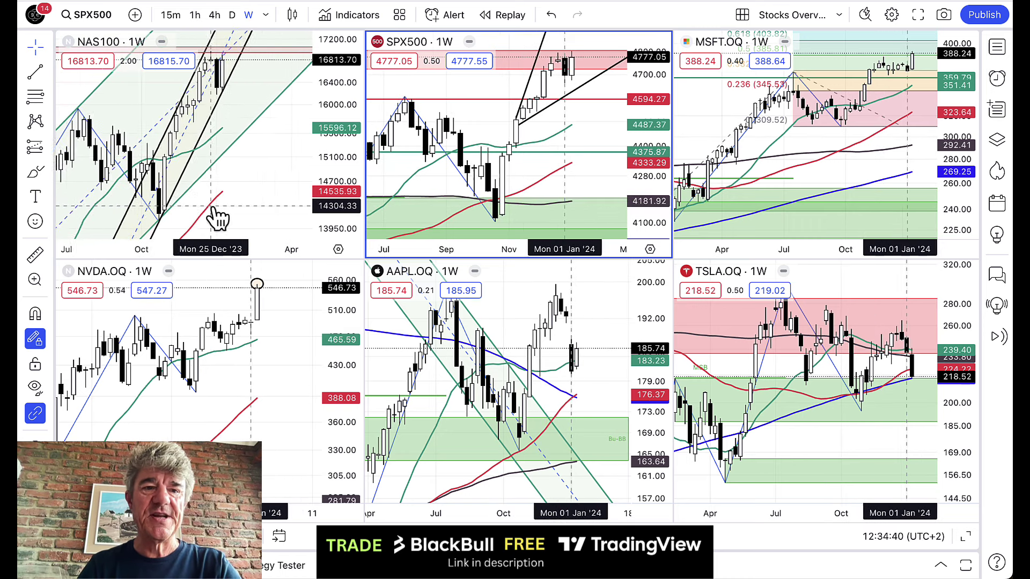
scroll(217, 215, "down", 5)
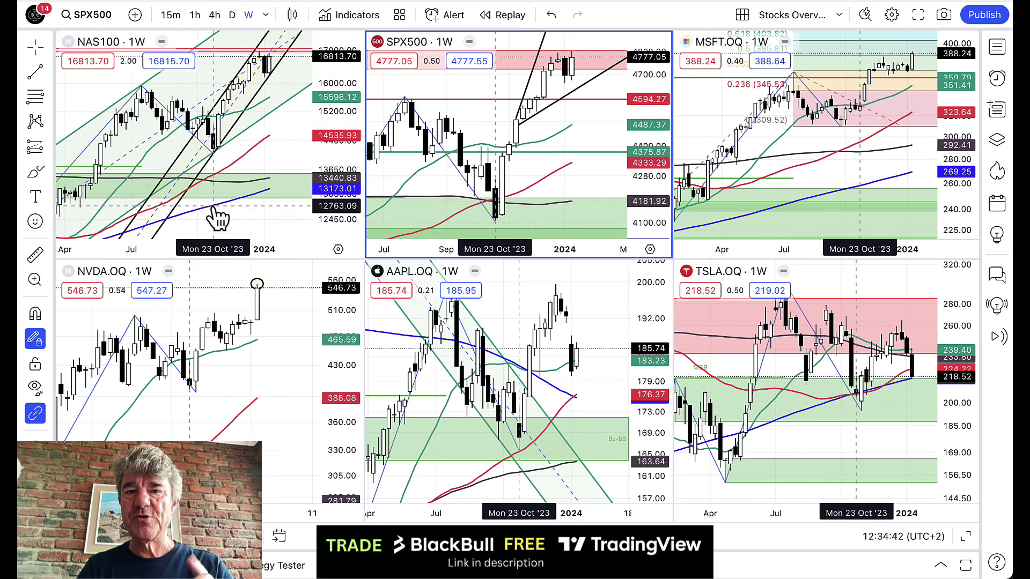
Step: Enlarge the NAS100 weekly chart and draw a horizontal line at about 15,865, near the July 2023 high
left_click(260, 94)
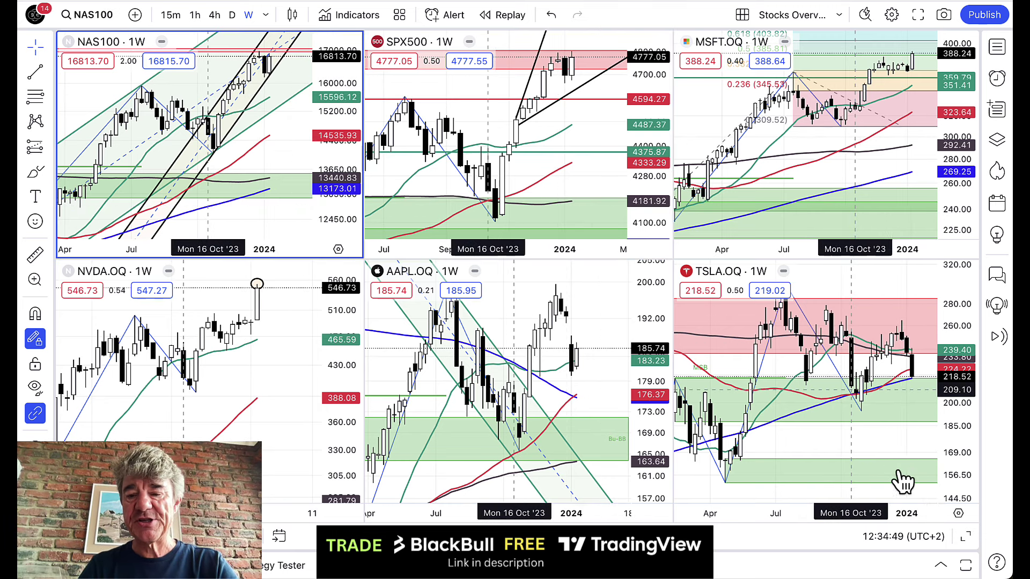
left_click(965, 537)
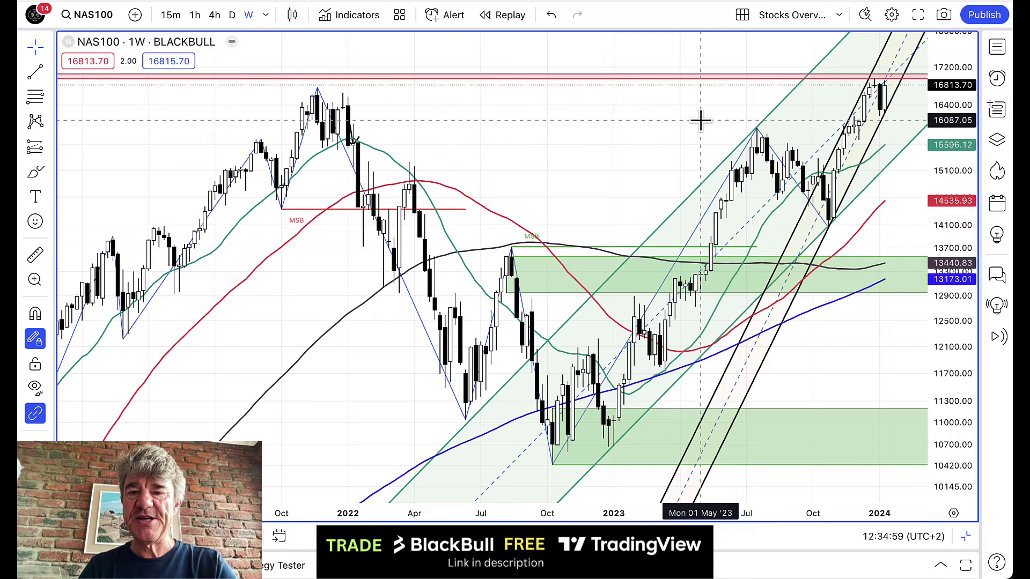
scroll(700, 121, "up", 5)
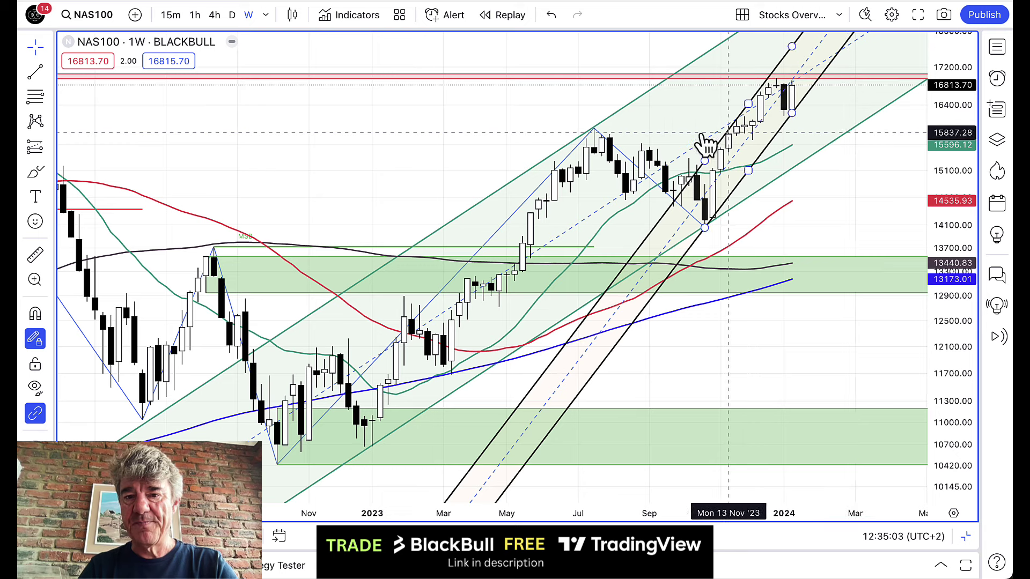
left_click(47, 76)
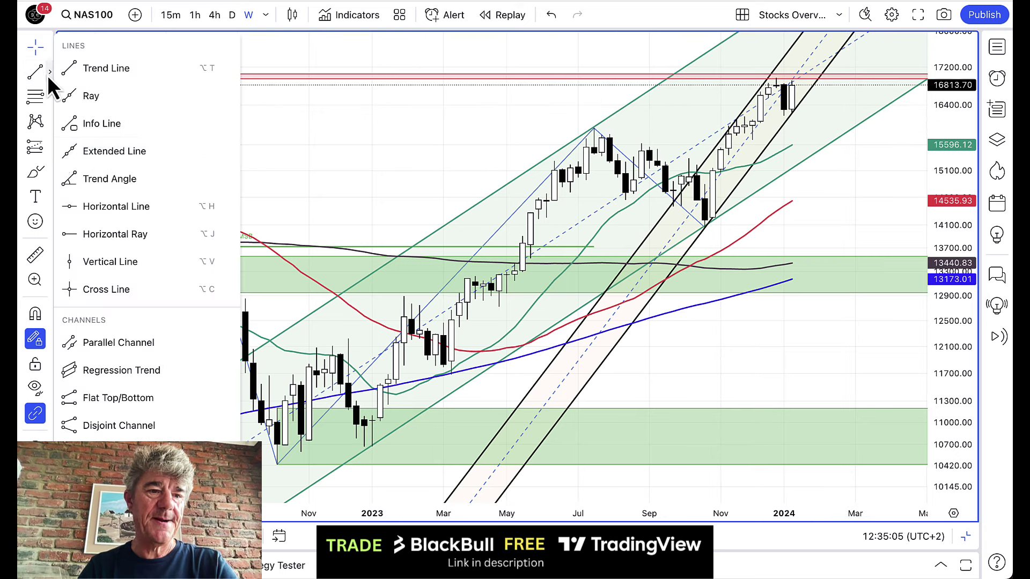
left_click(88, 216)
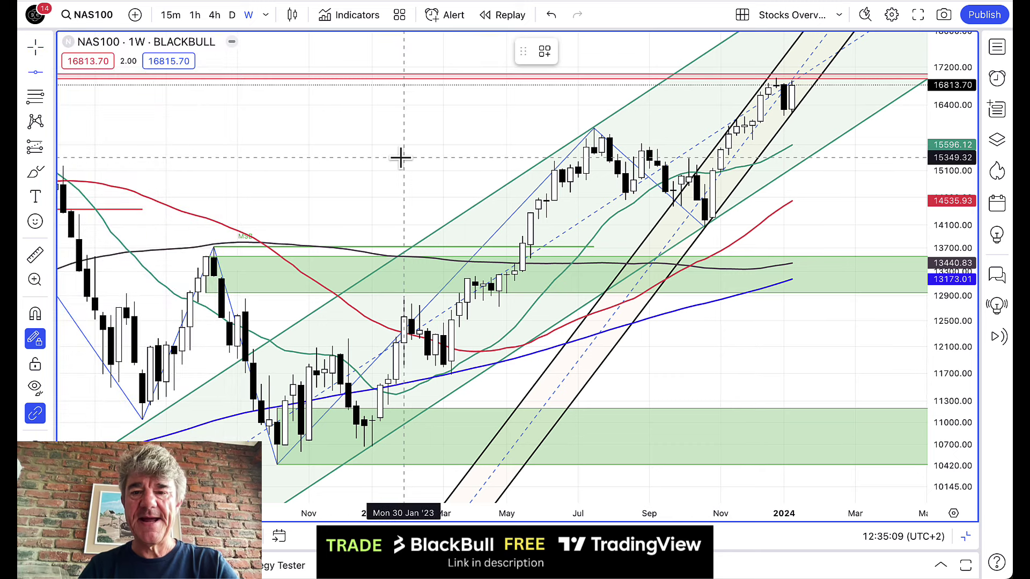
left_click(436, 131)
key("Escape")
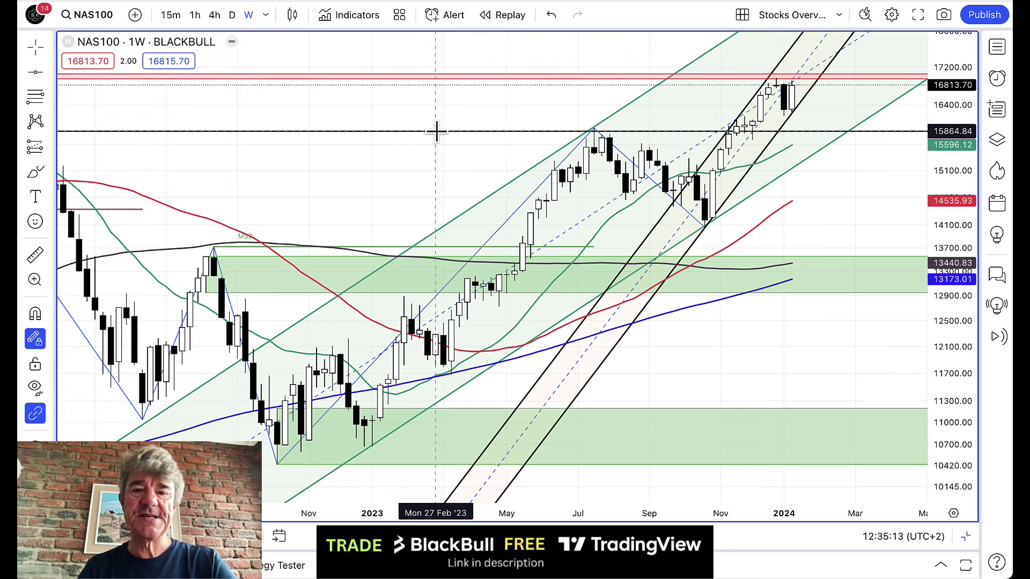
scroll(630, 171, "down", 3)
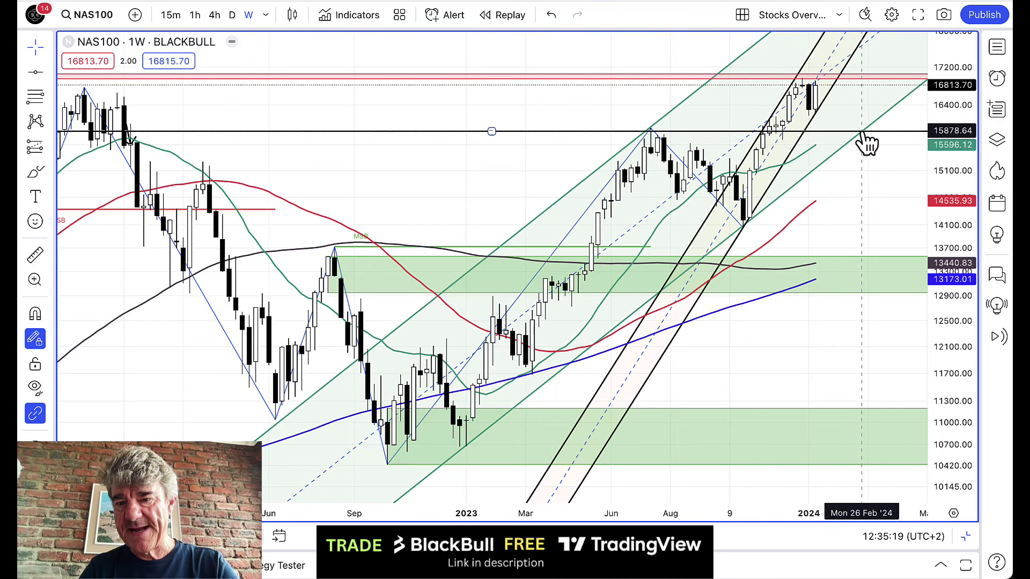
left_click_drag(864, 133, 864, 134)
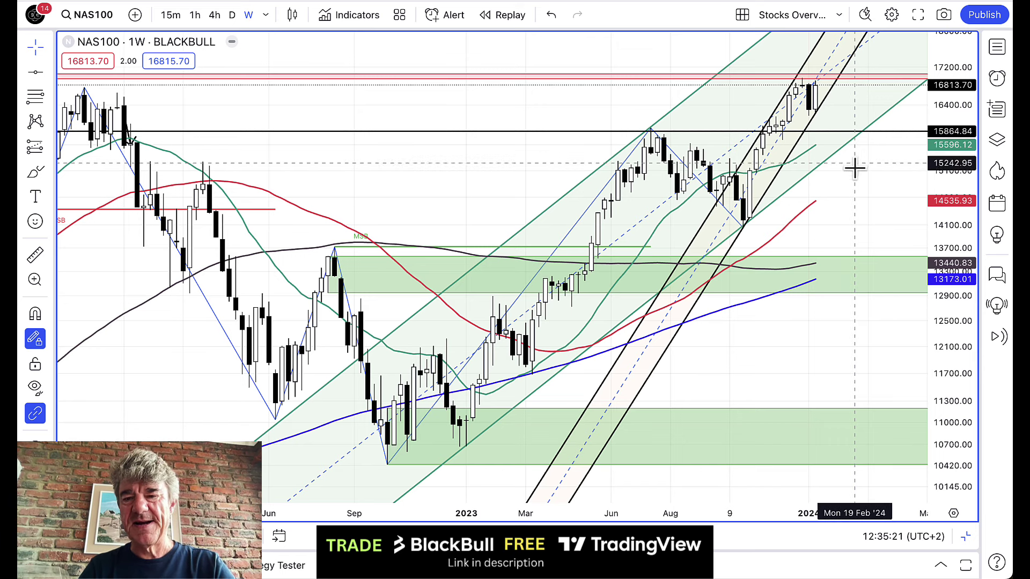
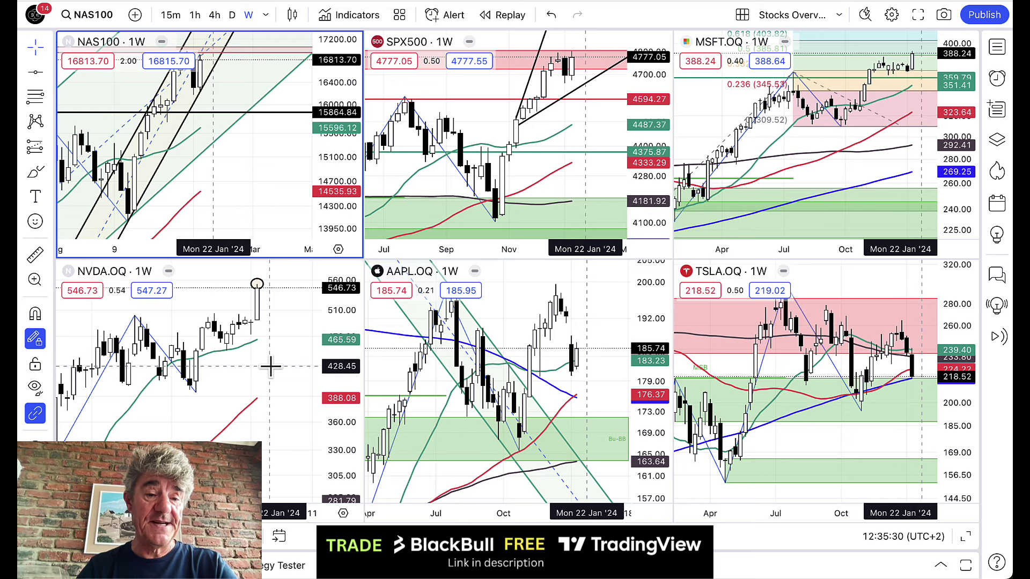
Step: Enlarge the NVDA.OQ weekly chart and remove the ellipse drawn around the top of the latest candle
left_click(271, 366)
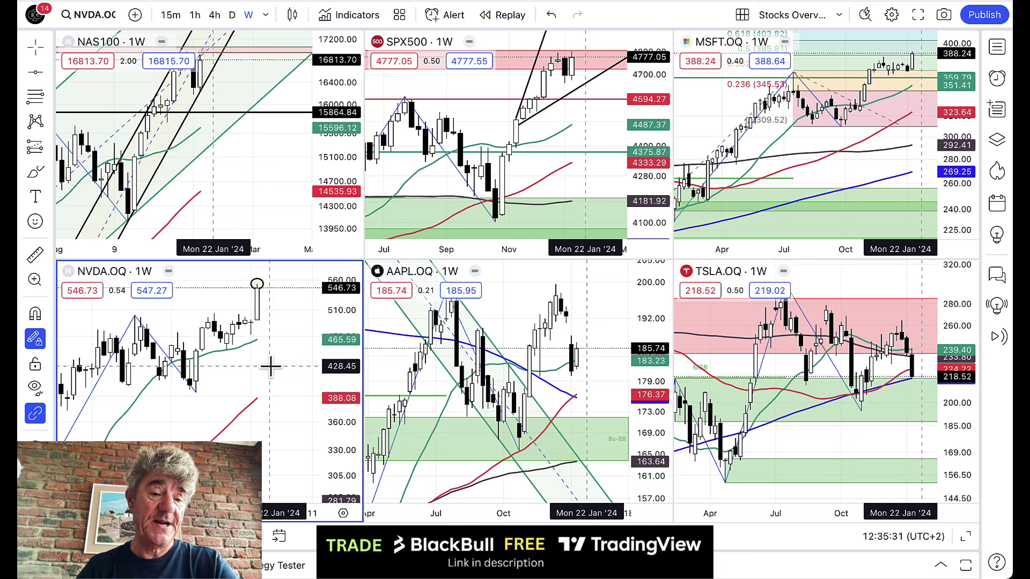
left_click(964, 538)
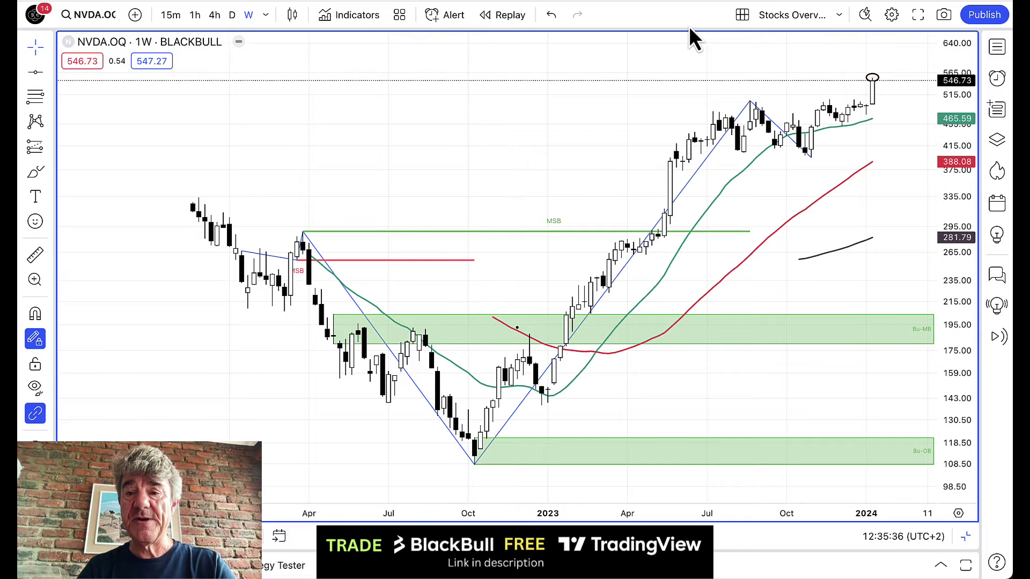
scroll(853, 135, "up", 5)
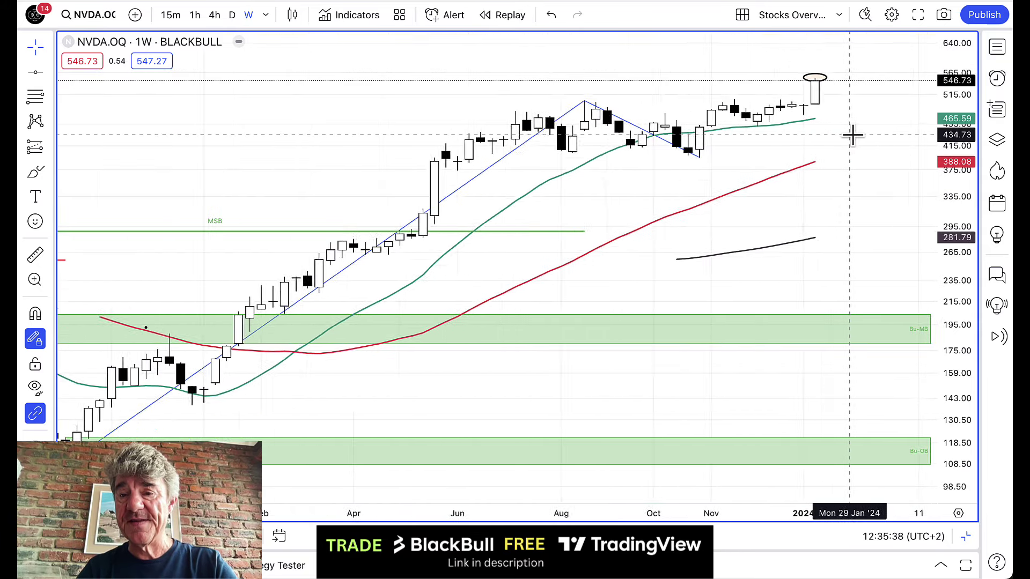
left_click(807, 78)
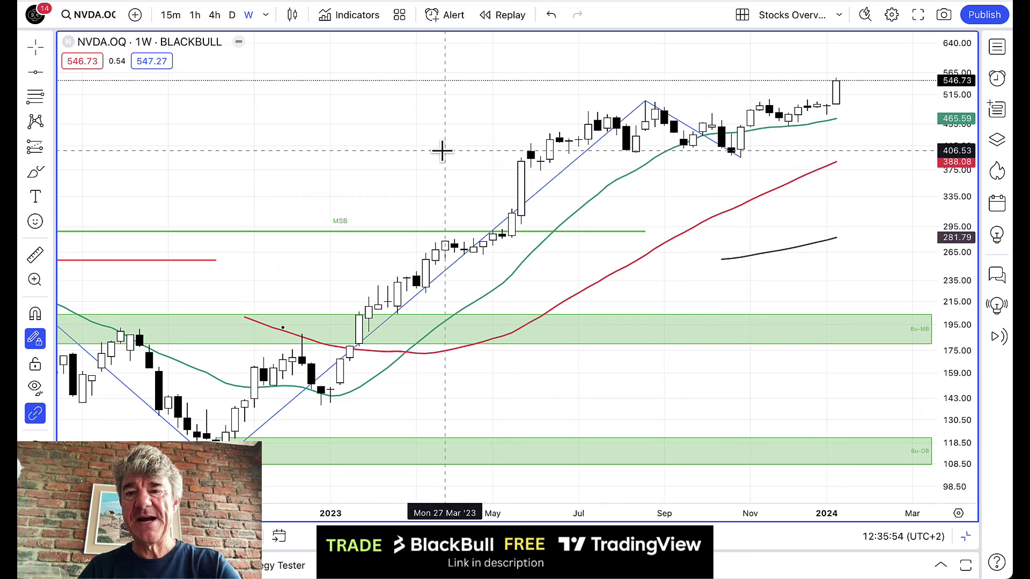
Step: Review the NVDA.OQ weekly history back to its start, and return to the multi-chart Stocks Overview layout
scroll(403, 190, "down", 10)
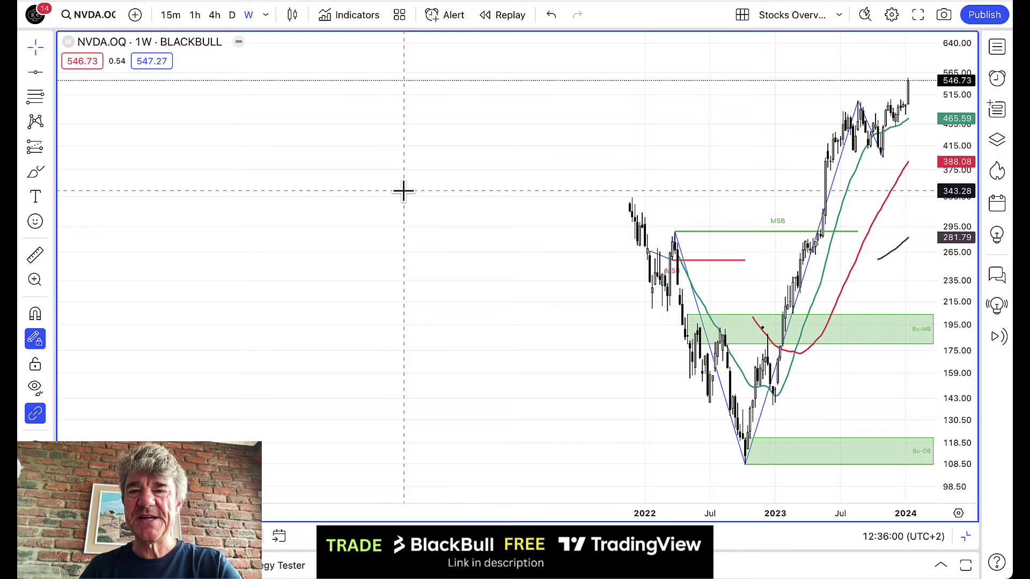
scroll(404, 190, "up", 10)
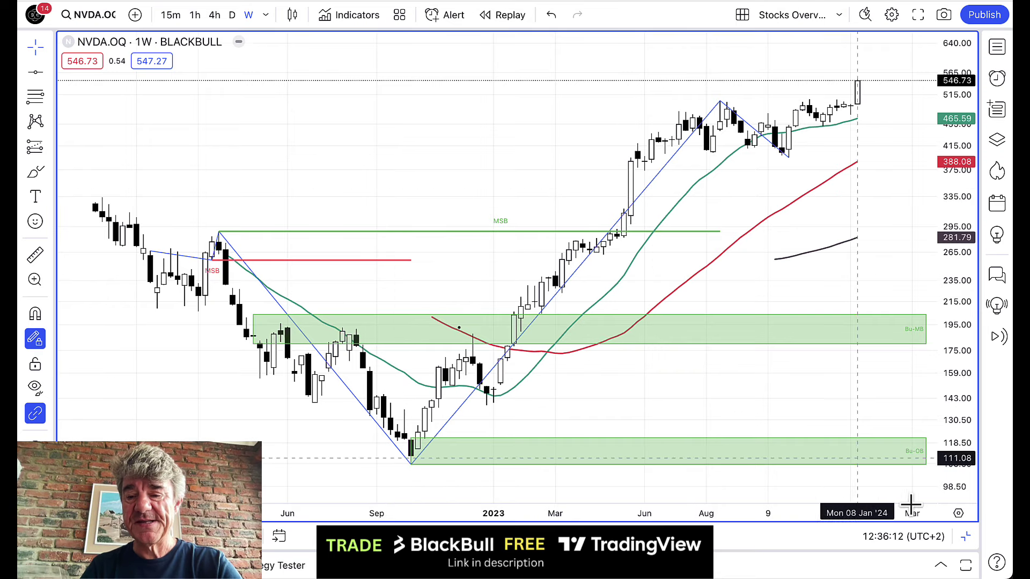
left_click(965, 536)
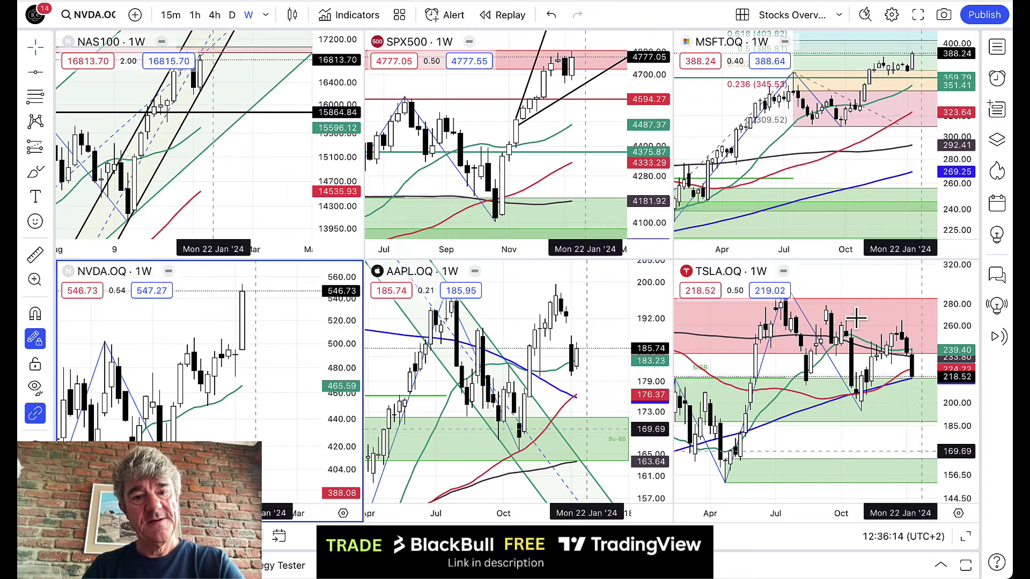
Step: Switch to the Metals Overview layout, and examine the XAUUSD weekly chart enlarged and in the grid against its green channel and Fibonacci levels
scroll(142, 331, "down", 6)
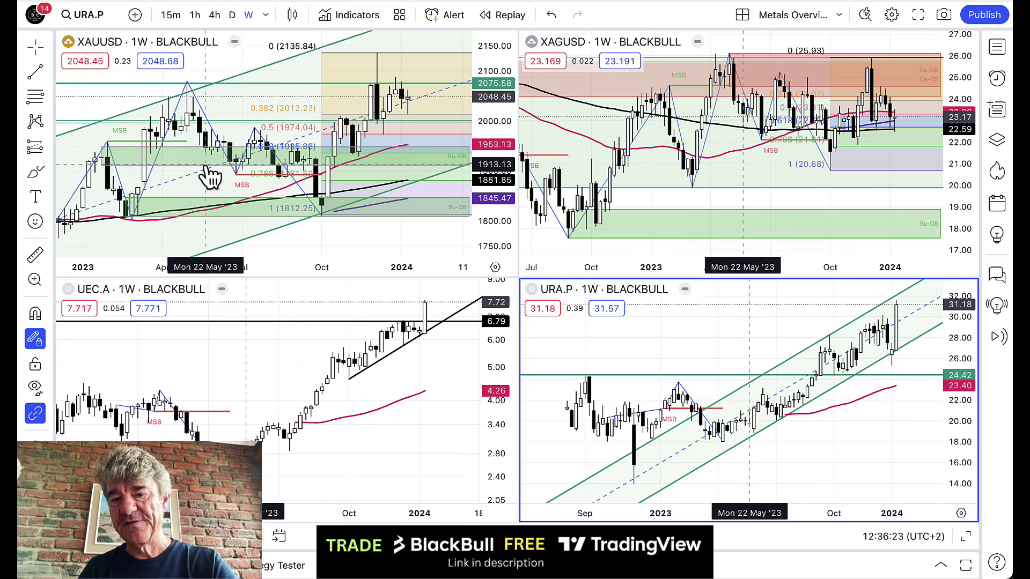
left_click(209, 175)
key("alt+Return")
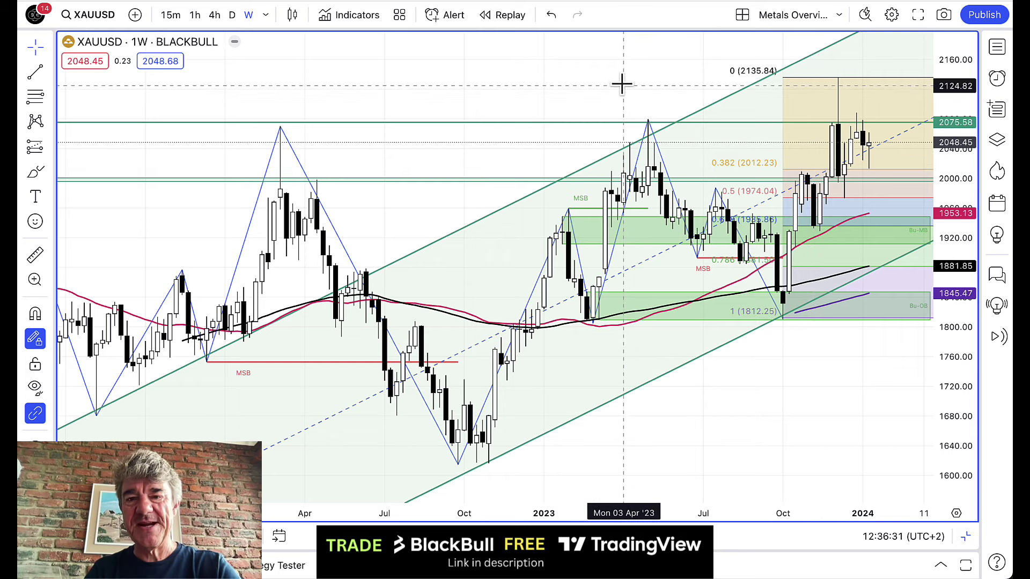
scroll(622, 83, "up", 3)
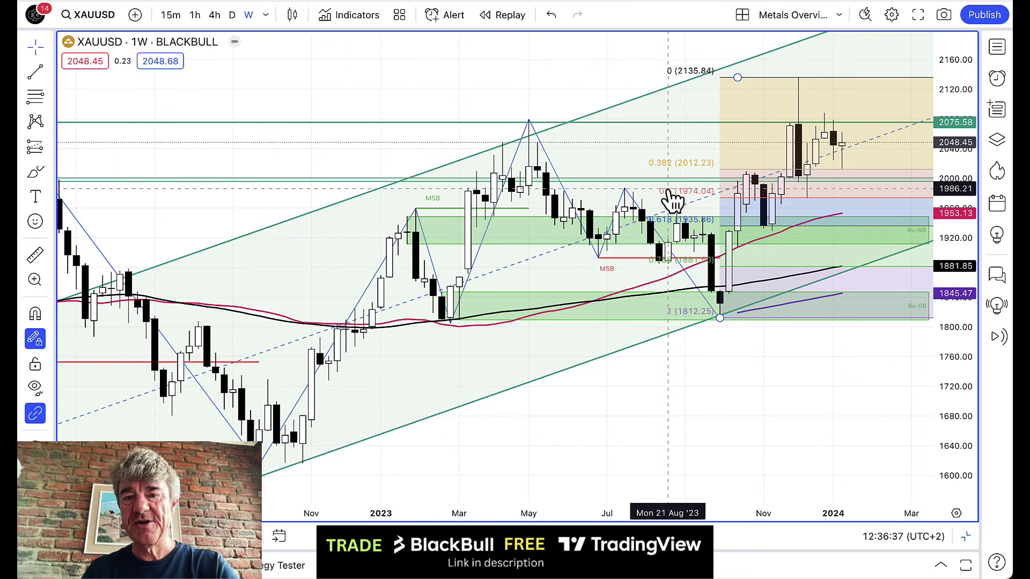
left_click(964, 535)
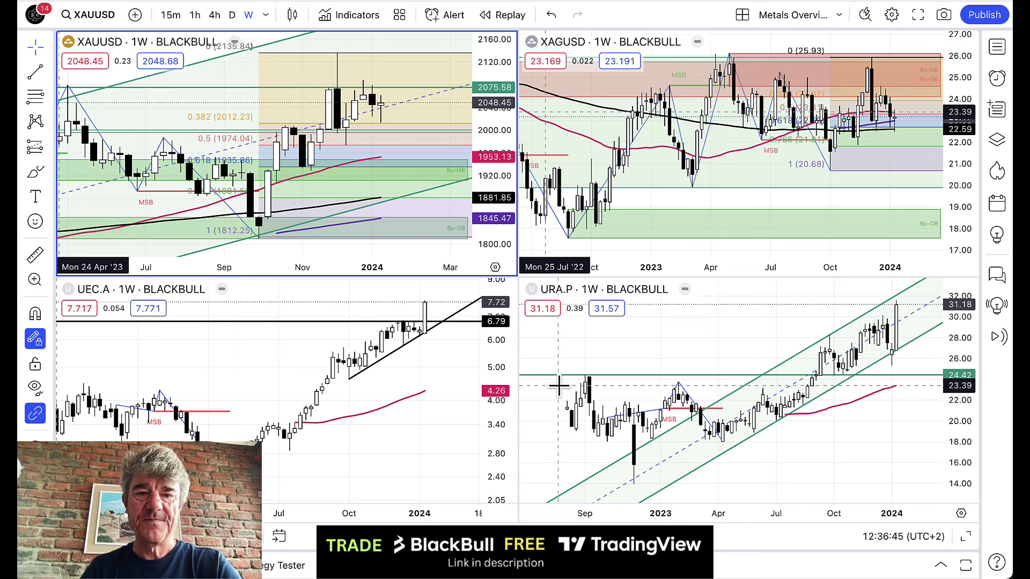
scroll(173, 200, "down", 3)
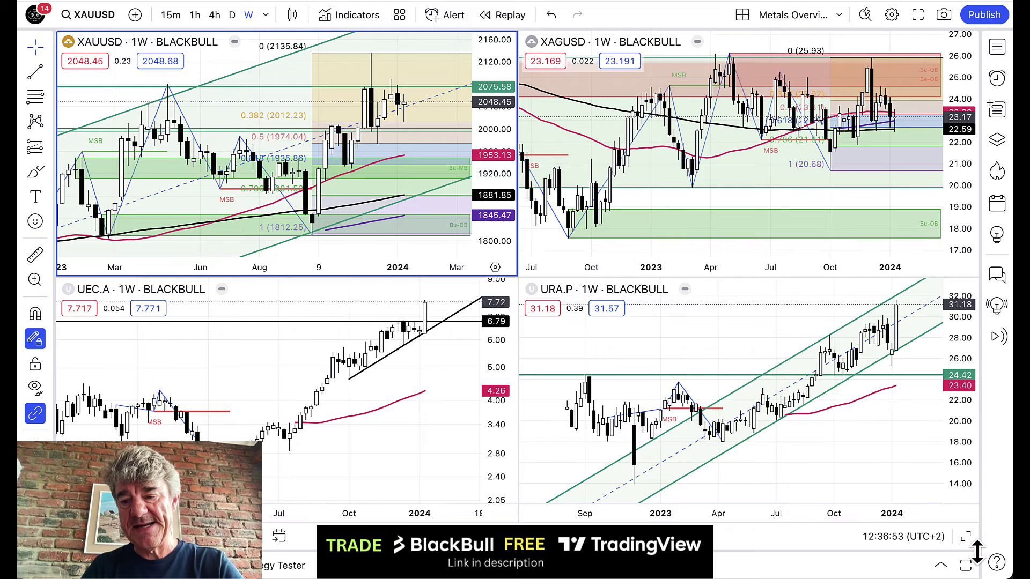
Step: Enlarge the XAUUSD weekly chart again and examine the latest candles against the 0.382 retracement and the green horizontal resistance line
left_click(966, 537)
scroll(740, 338, "up", 4)
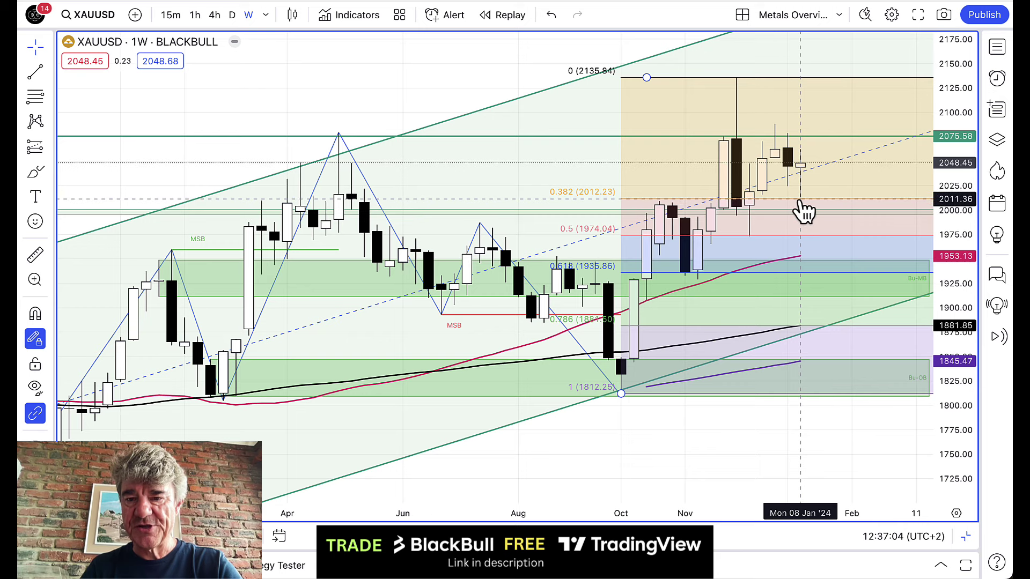
left_click(803, 137)
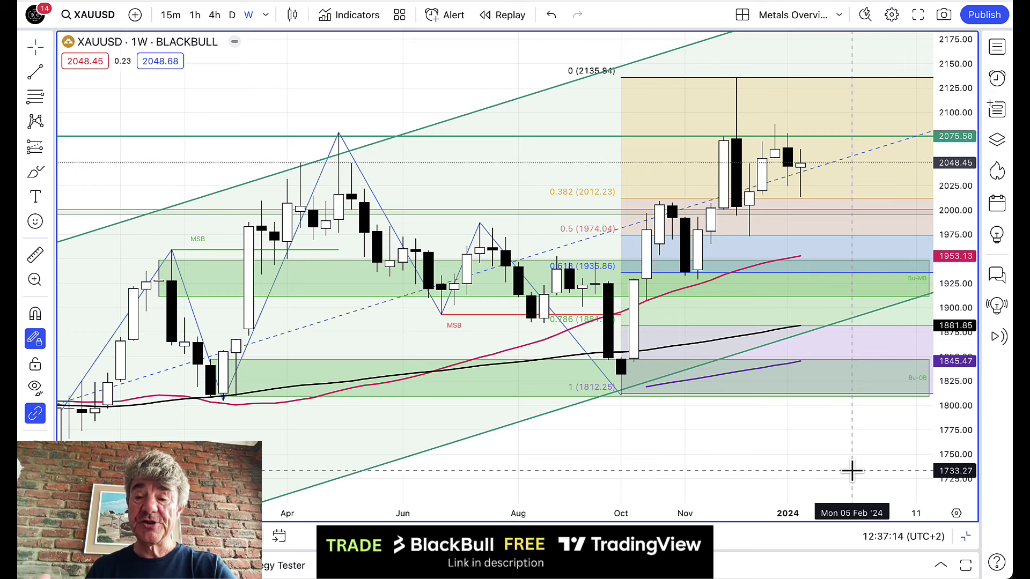
scroll(851, 471, "down", 3)
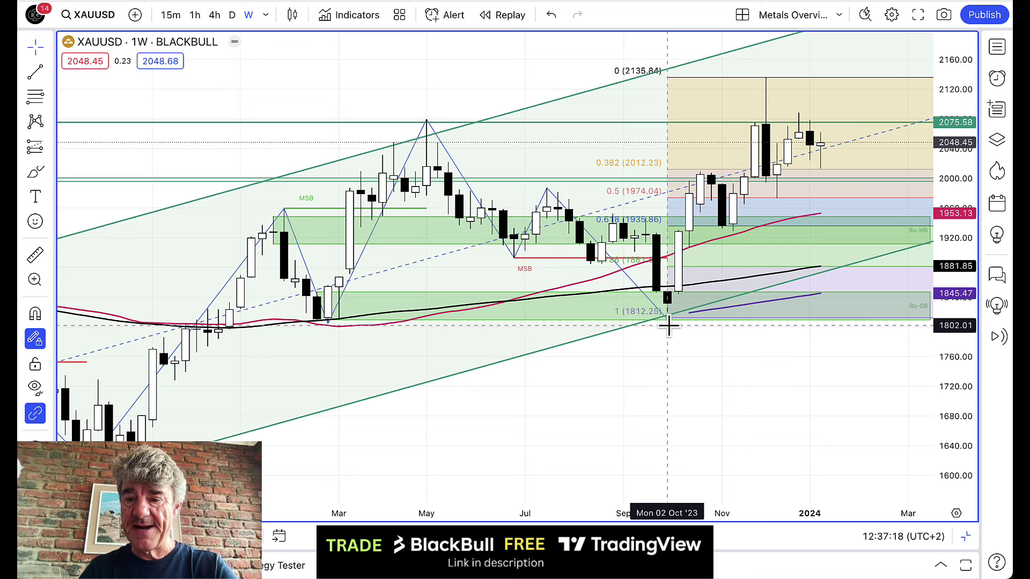
left_click(965, 536)
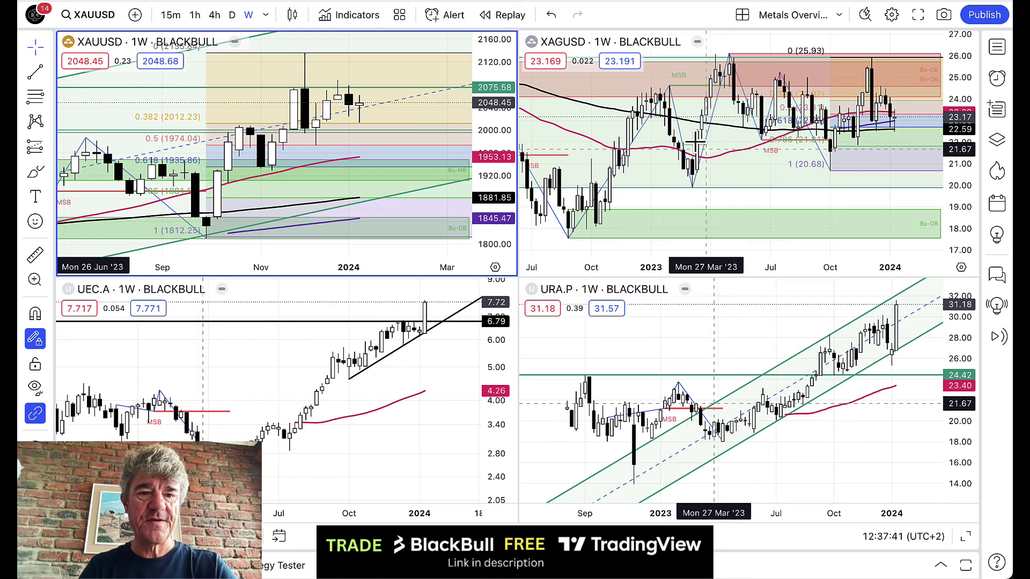
Step: Review the gold, silver and uranium weekly charts in the grid, and switch to the Commodities layout
scroll(380, 141, "down", 5)
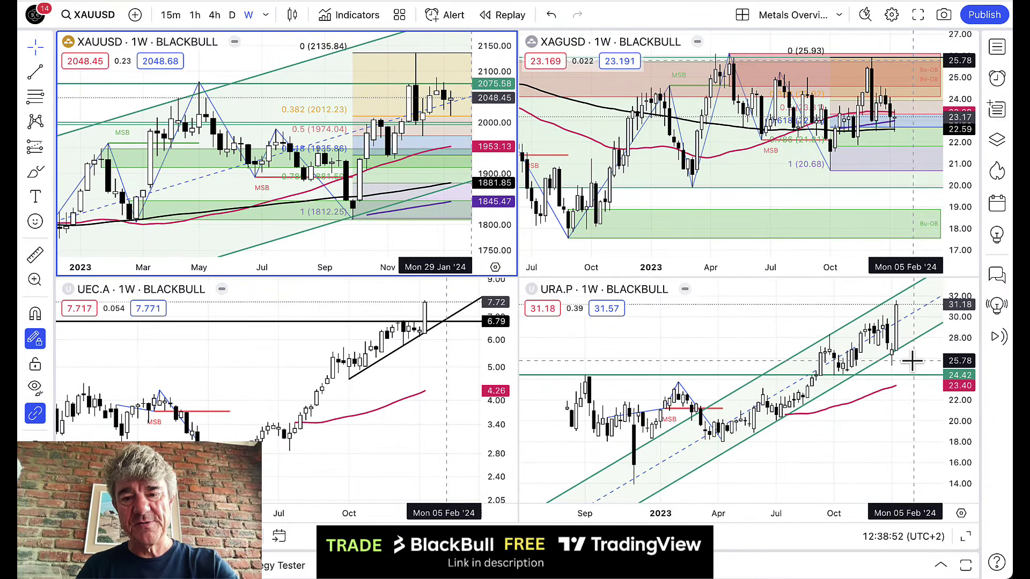
left_click(545, 3)
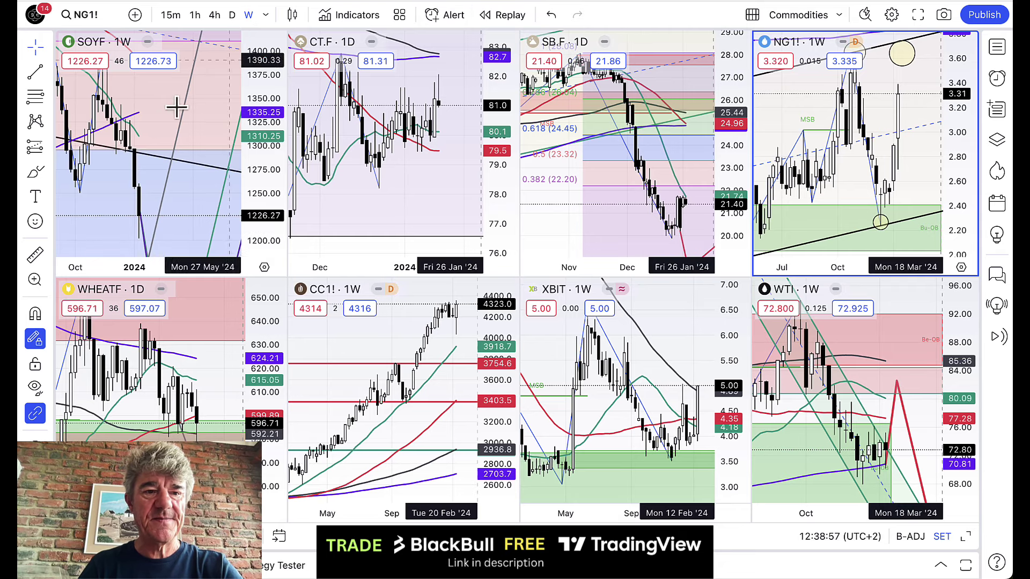
Step: Enlarge the NG1! weekly chart and examine price against its rising black channel and the circled touch points
left_click_drag(140, 161, 190, 126)
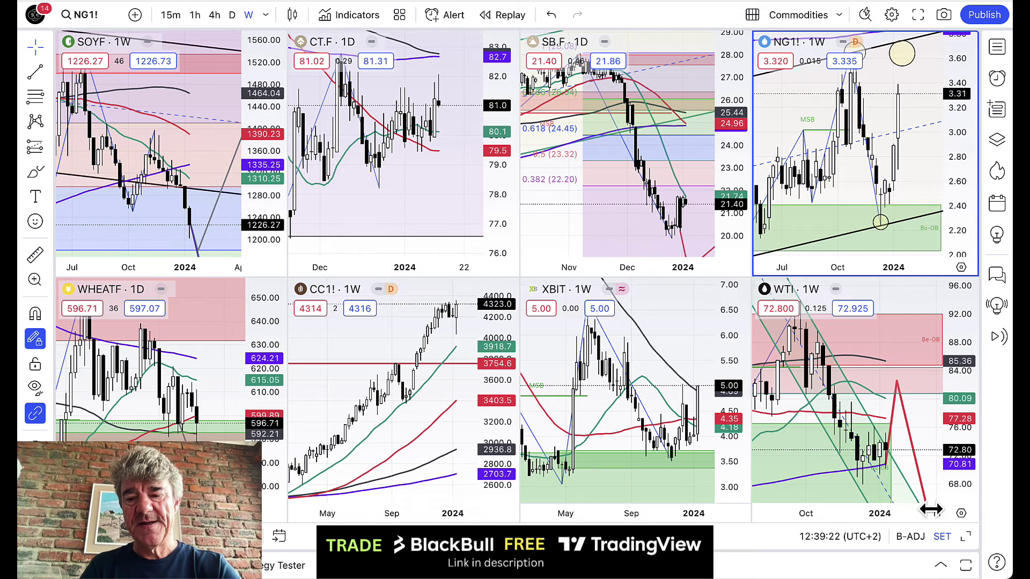
left_click(969, 543)
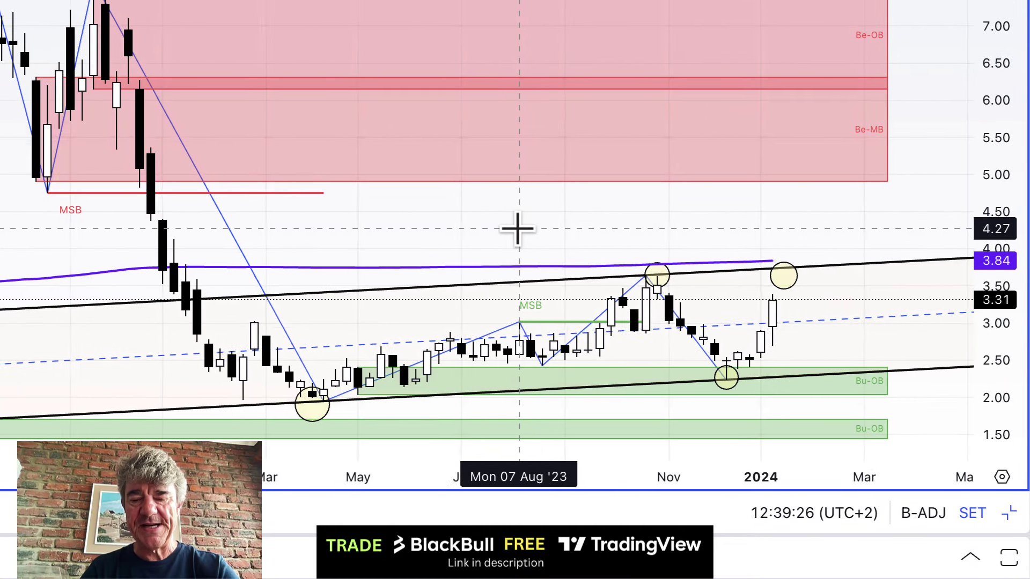
scroll(518, 229, "up", 1)
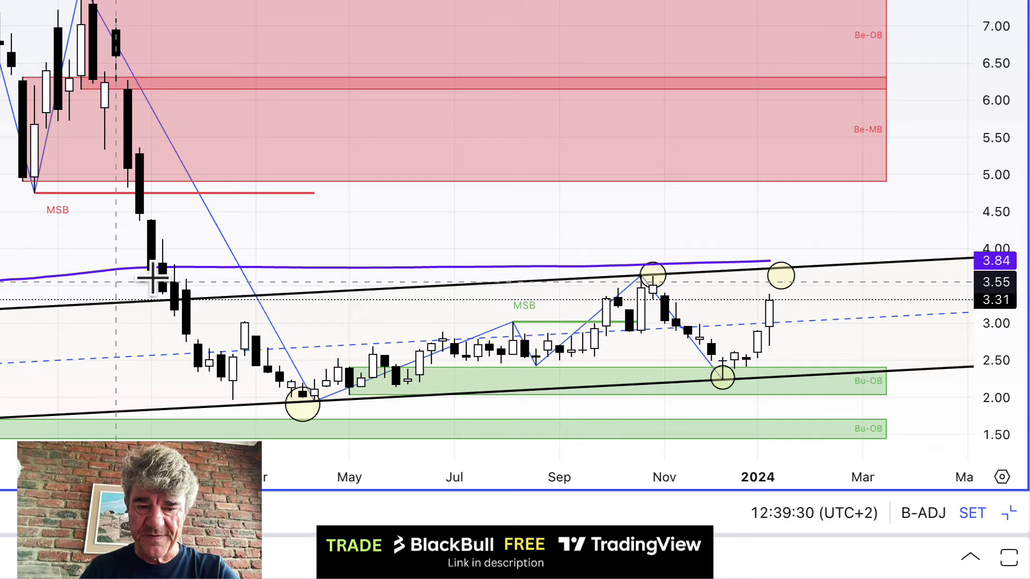
left_click(507, 284)
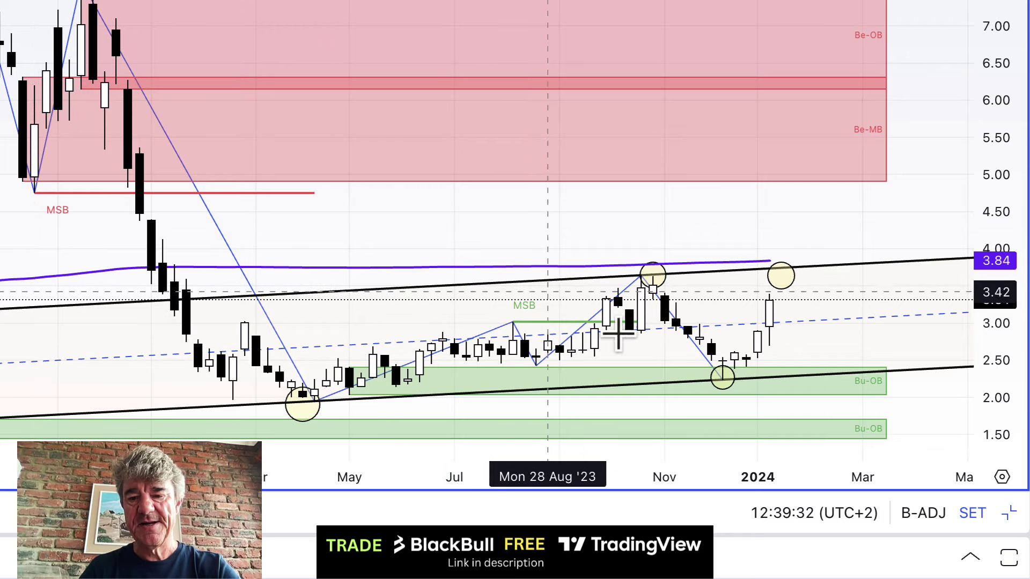
left_click(792, 284)
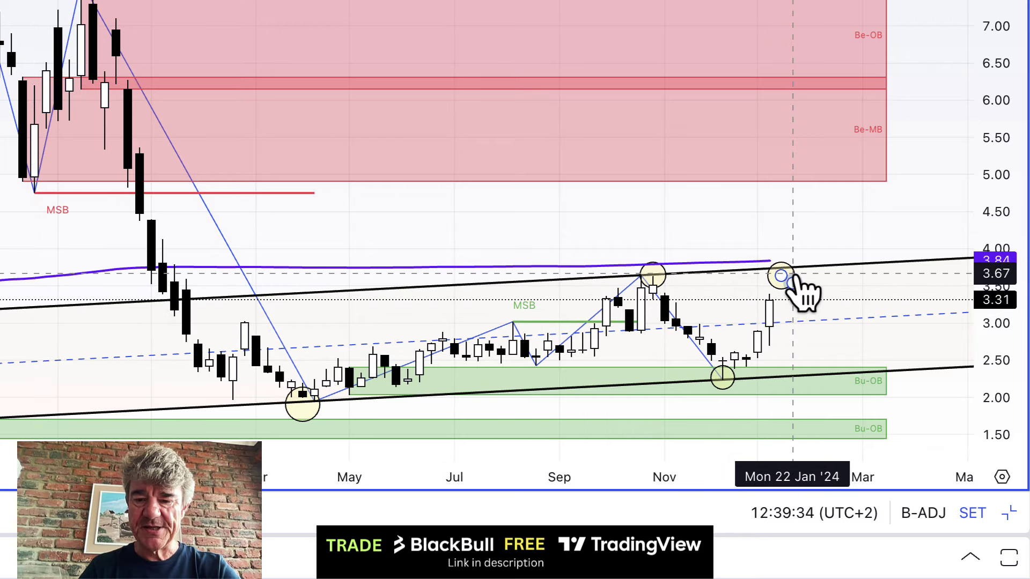
left_click(739, 379)
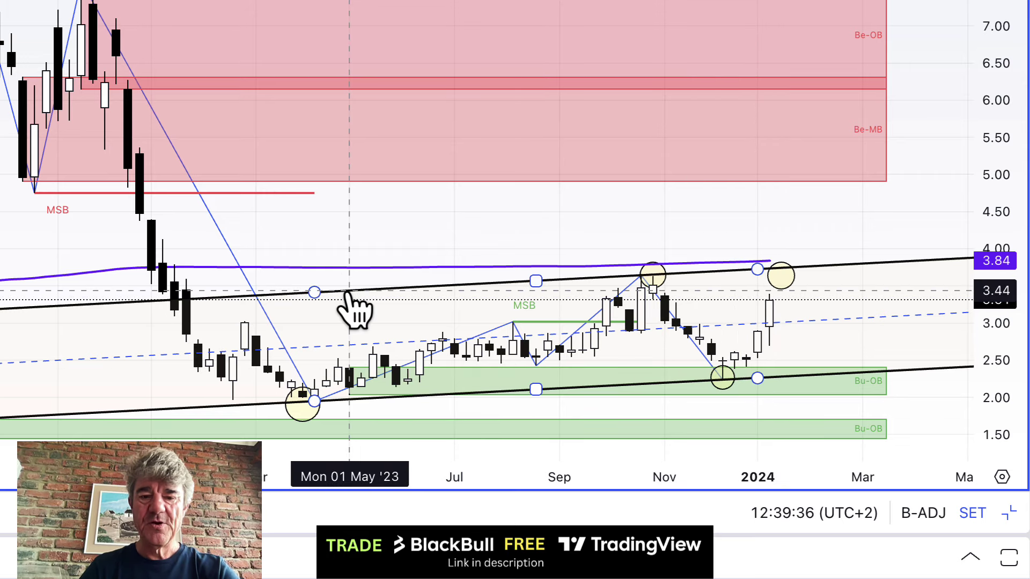
left_click(502, 246)
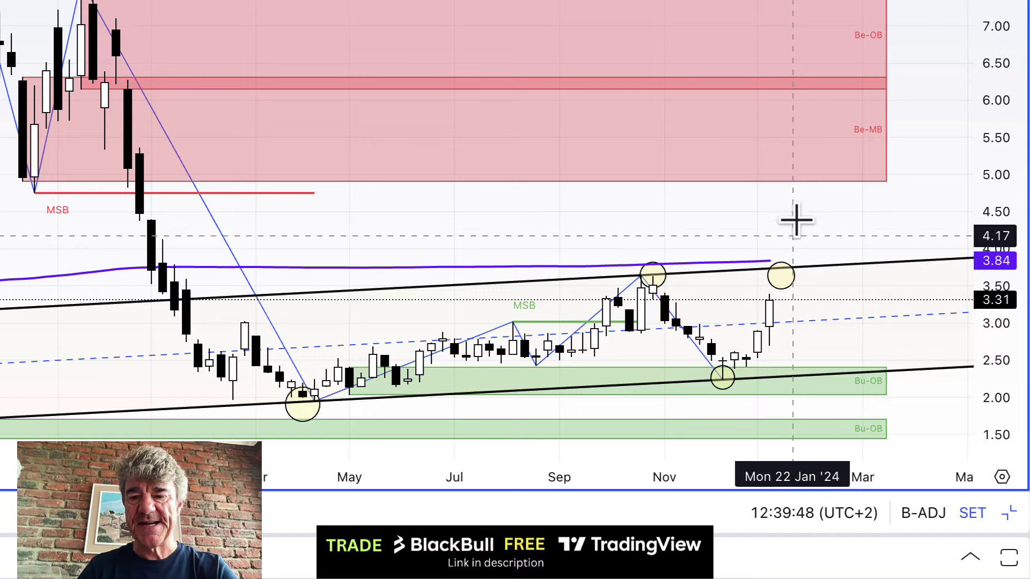
Step: Move the yellow circle ahead of the latest NG1! candle up onto the channel's upper line, and return to the Commodities grid
scroll(796, 207, "up", 5)
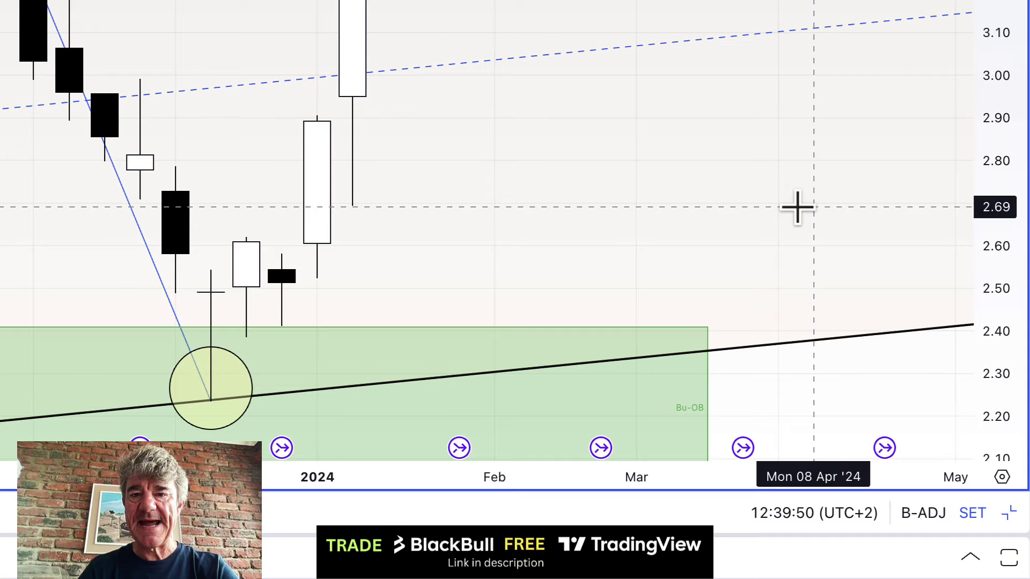
scroll(796, 207, "down", 5)
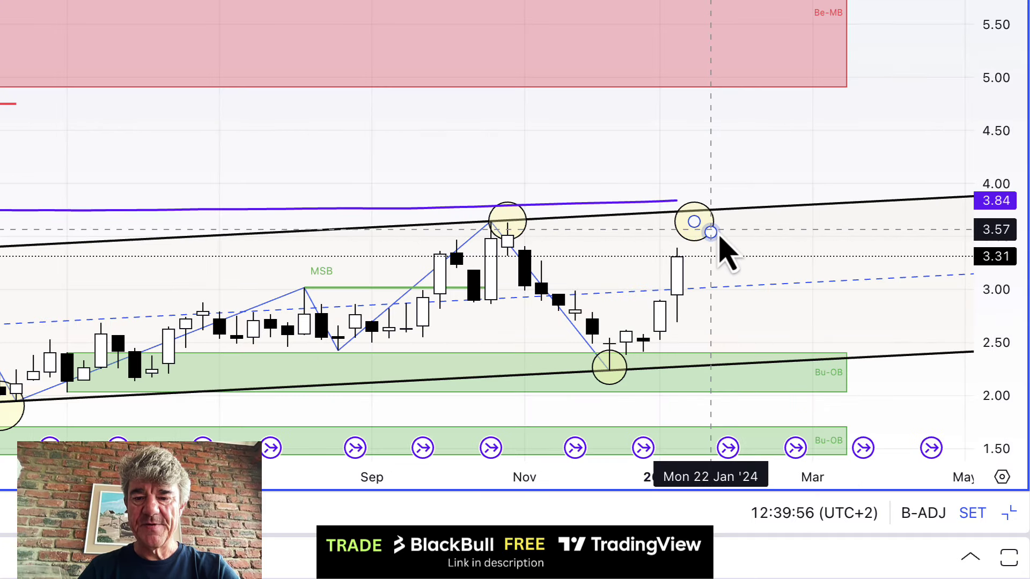
left_click_drag(721, 235, 725, 215)
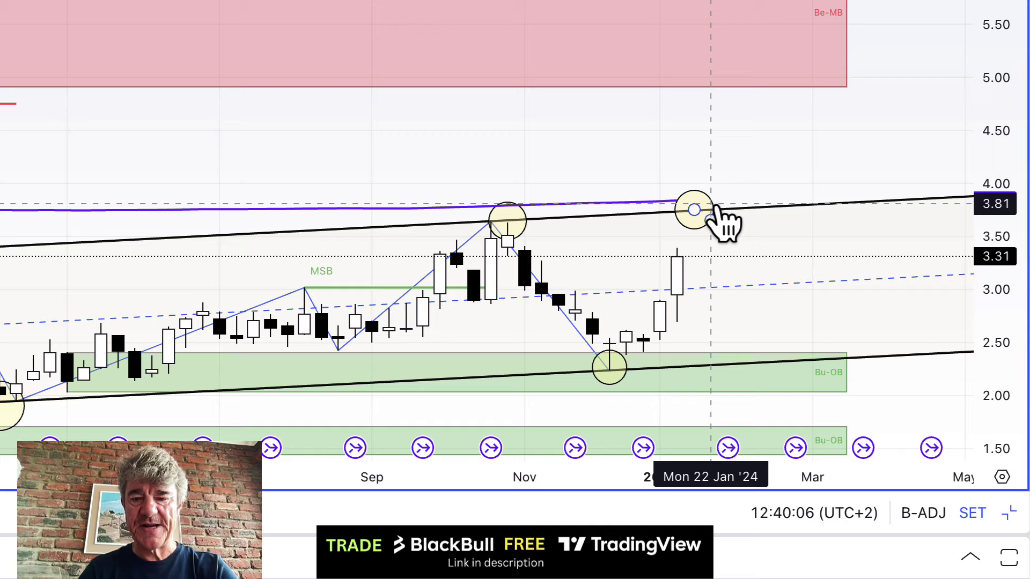
left_click(726, 276)
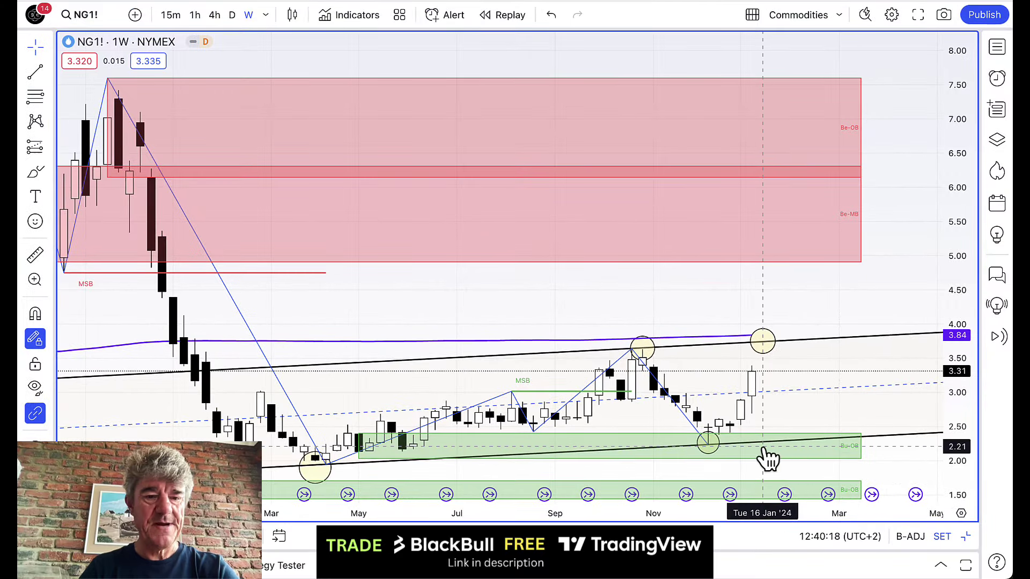
left_click(969, 536)
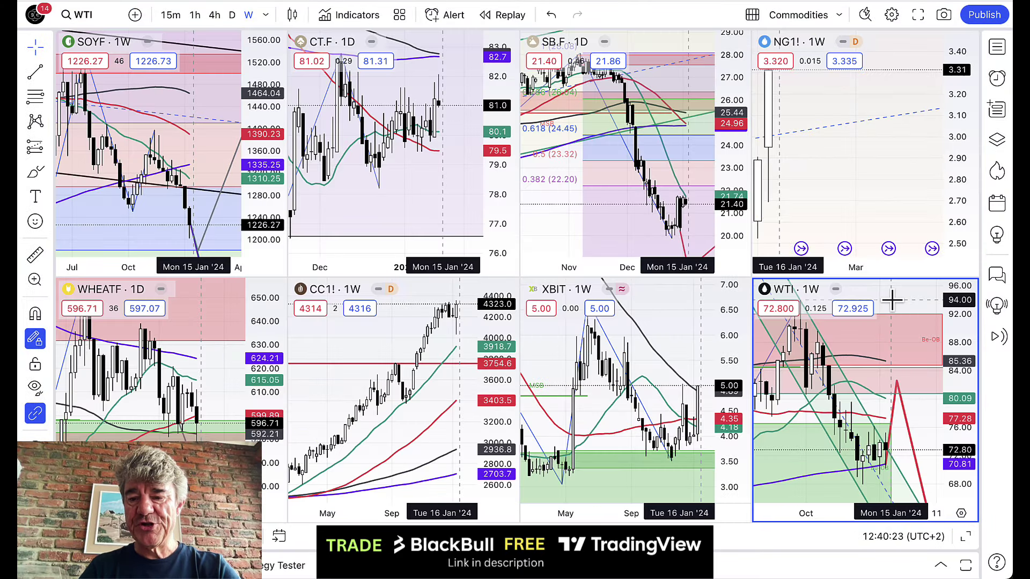
Step: Enlarge the WTI weekly chart, examine the latest candles against the green falling channel, support zone and moving averages, and return to the grid
left_click(966, 537)
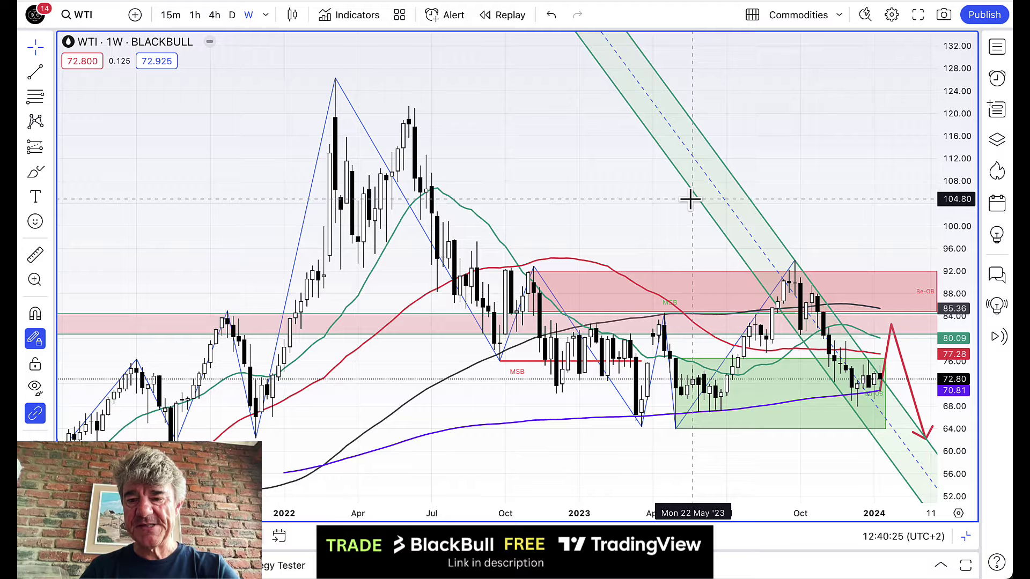
scroll(691, 200, "up", 8)
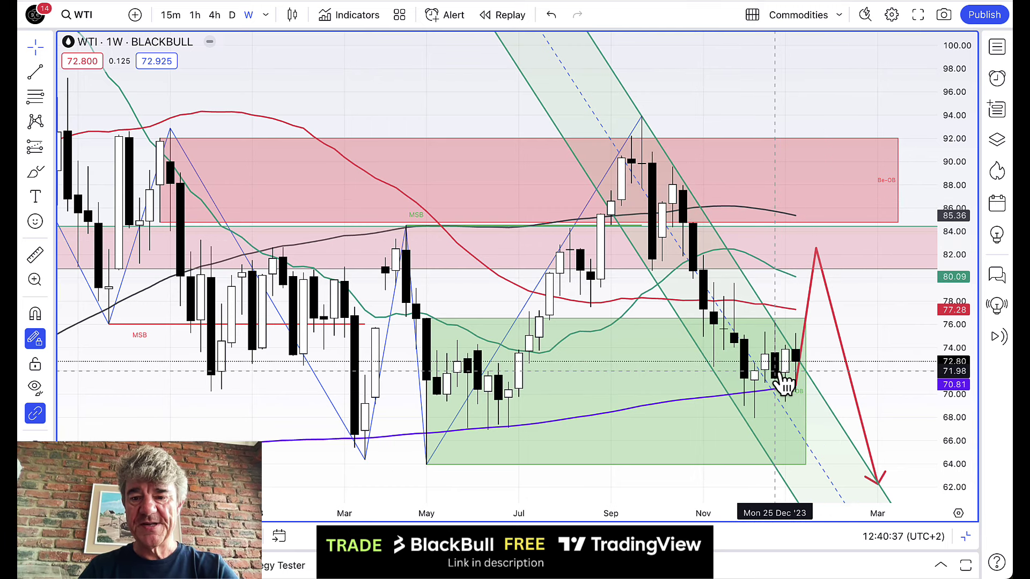
scroll(850, 294, "up", 5)
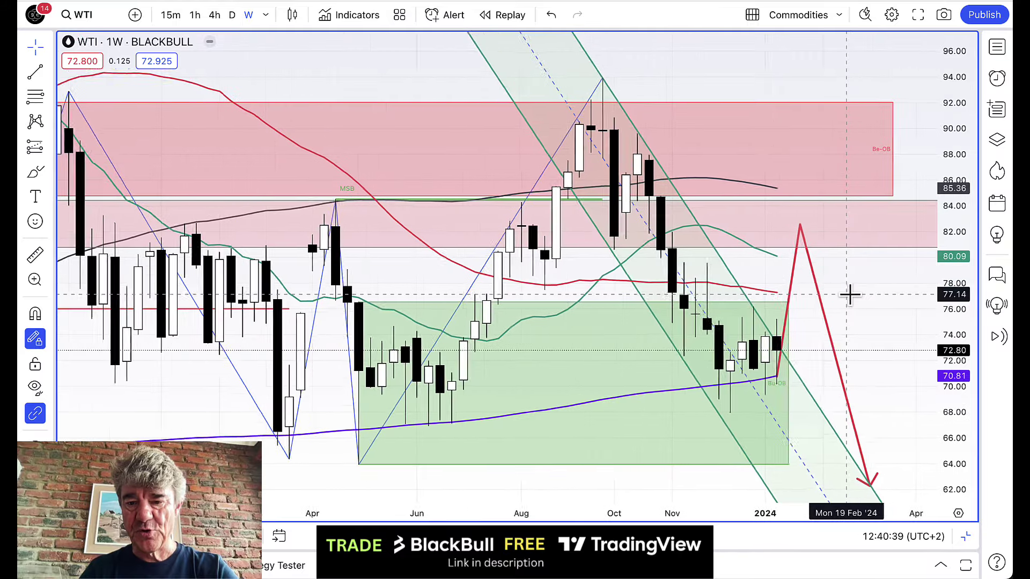
scroll(850, 294, "up", 2)
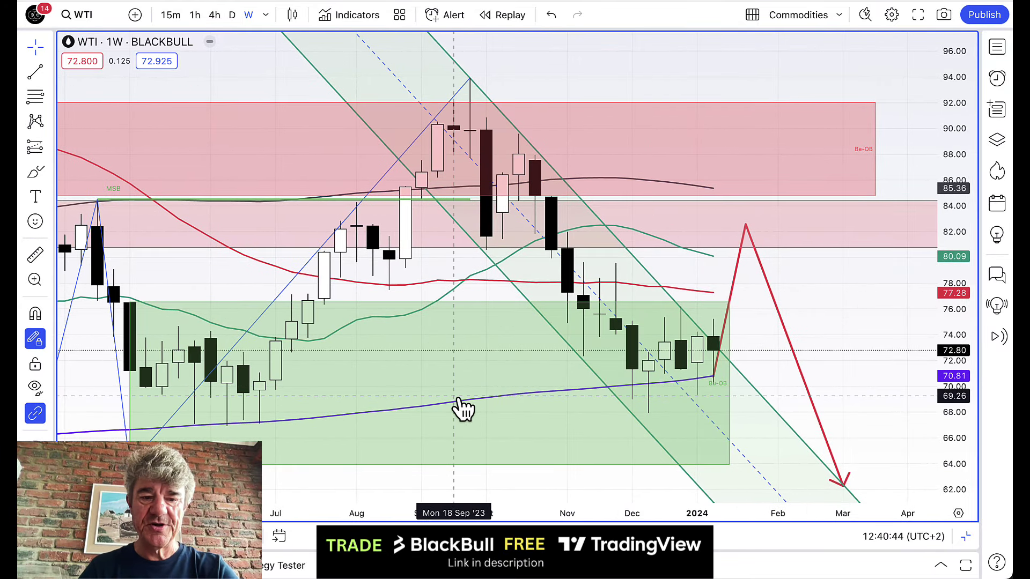
scroll(462, 409, "down", 4)
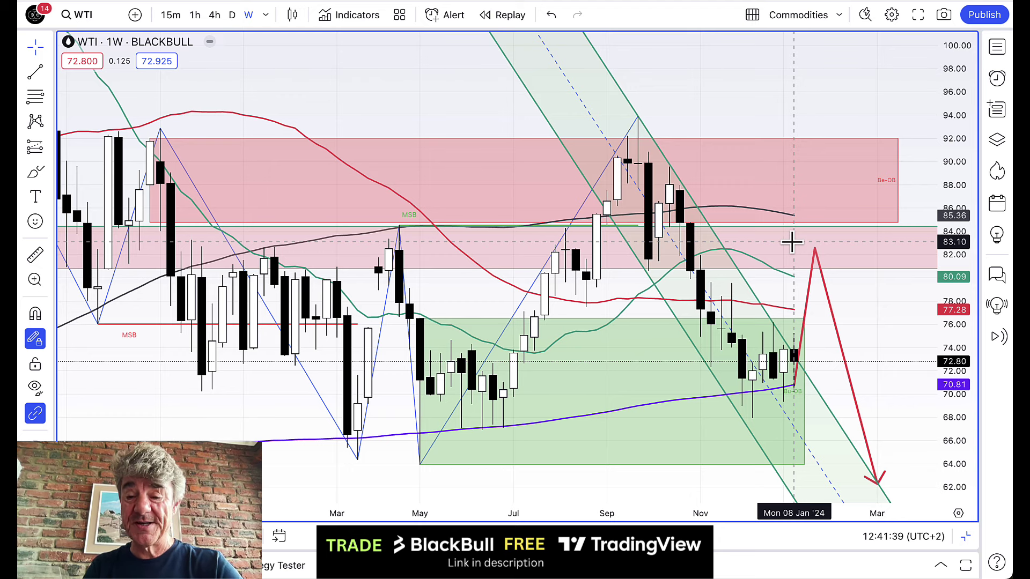
left_click(966, 536)
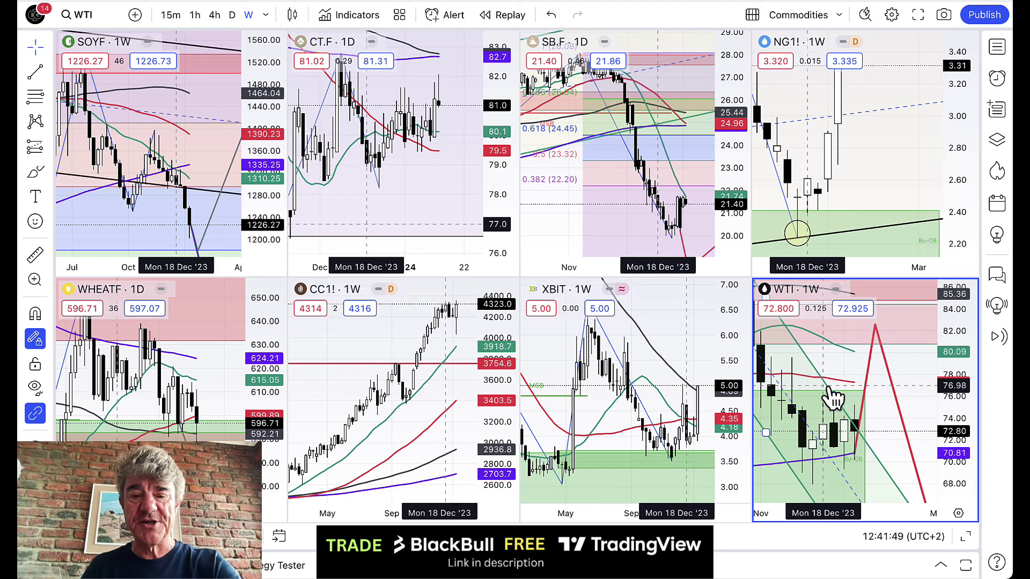
Step: Enlarge the XBIT weekly chart to examine the latest candle against the moving averages and green support zone, and review it in the grid
left_click(673, 315)
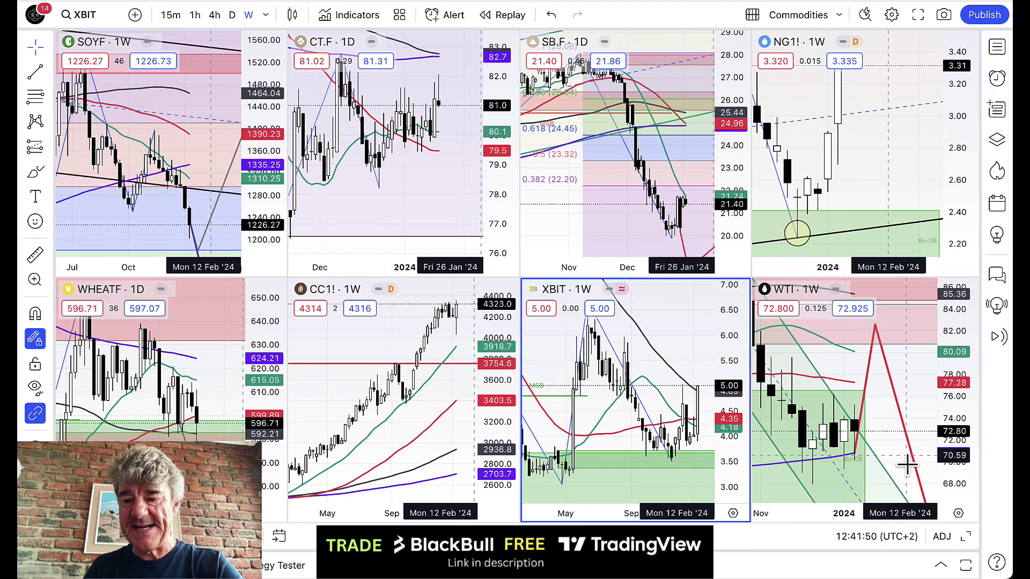
key("alt+Return")
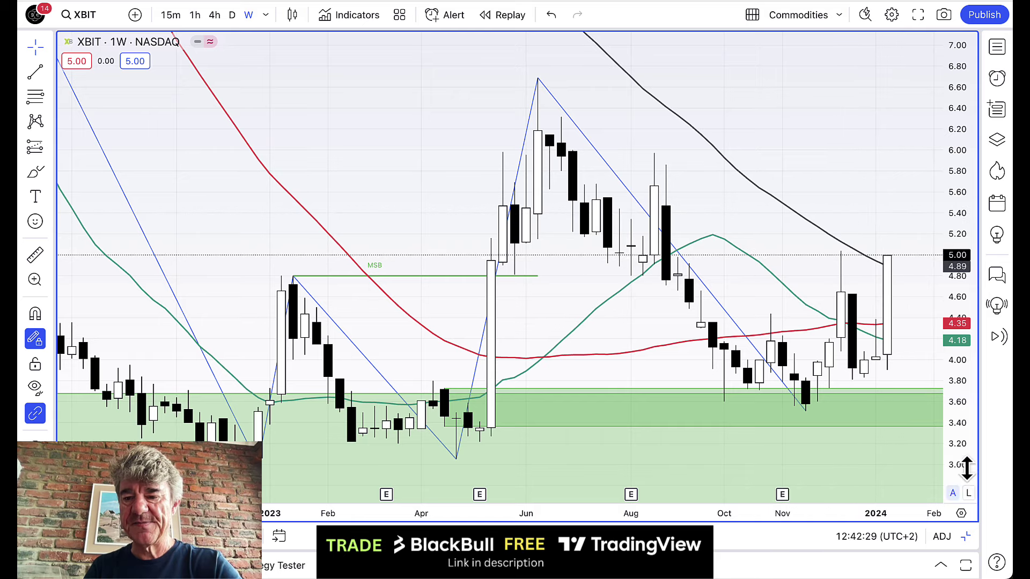
left_click(967, 537)
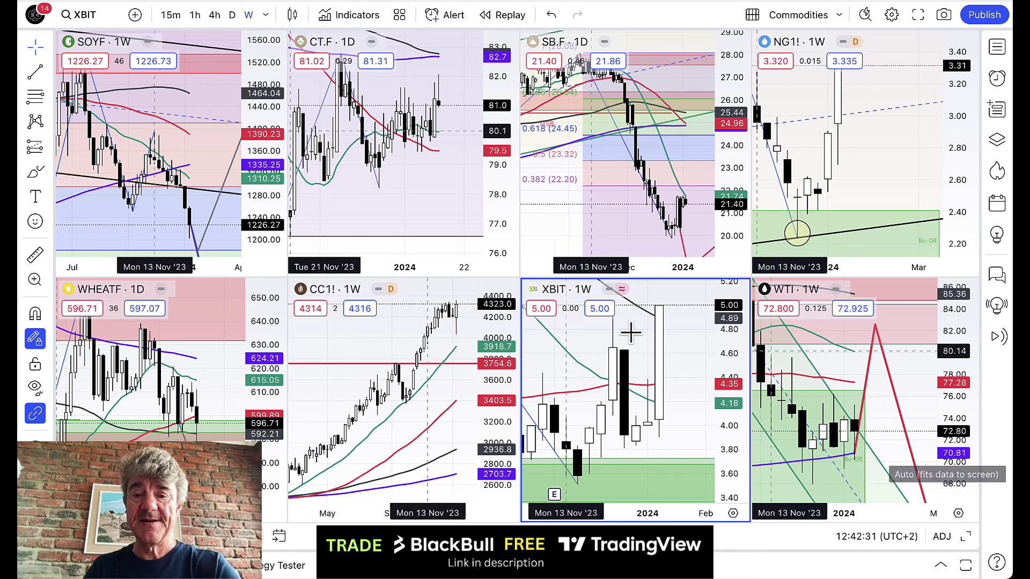
scroll(593, 378, "down", 2)
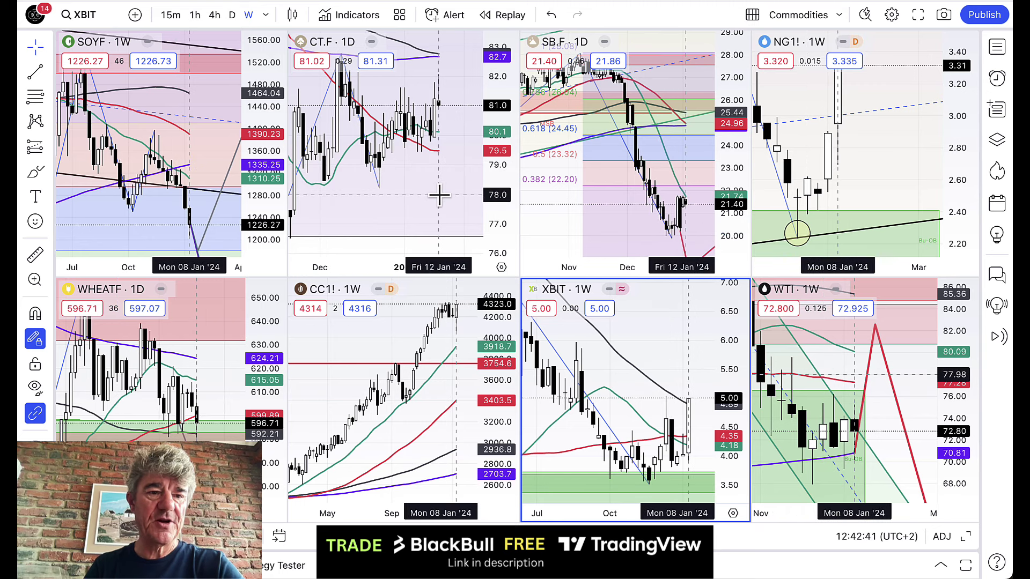
Step: Enlarge the WHEATF daily chart, examine price against the support and resistance zones and moving averages, and return to the grid
left_click(209, 319)
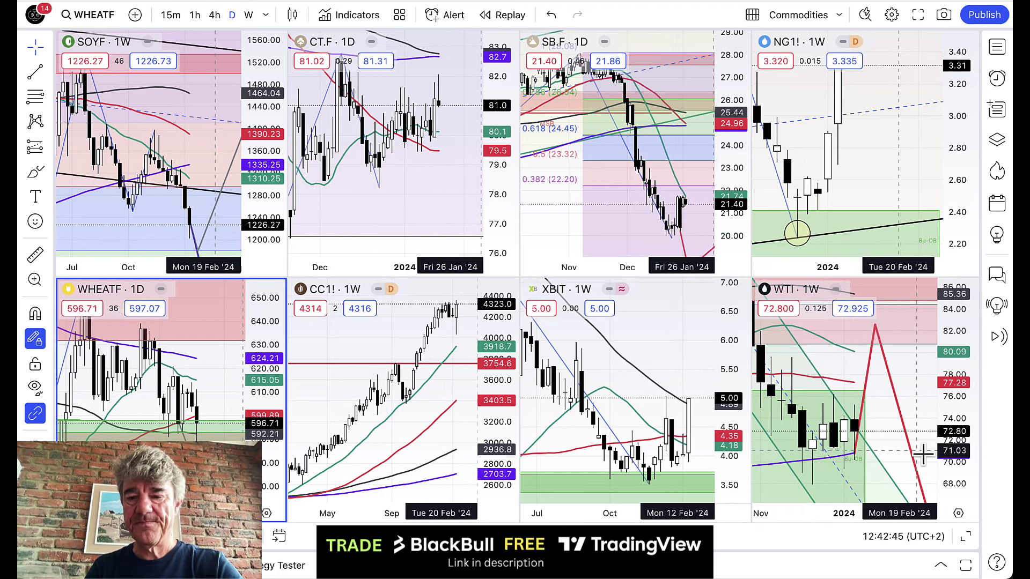
left_click(968, 534)
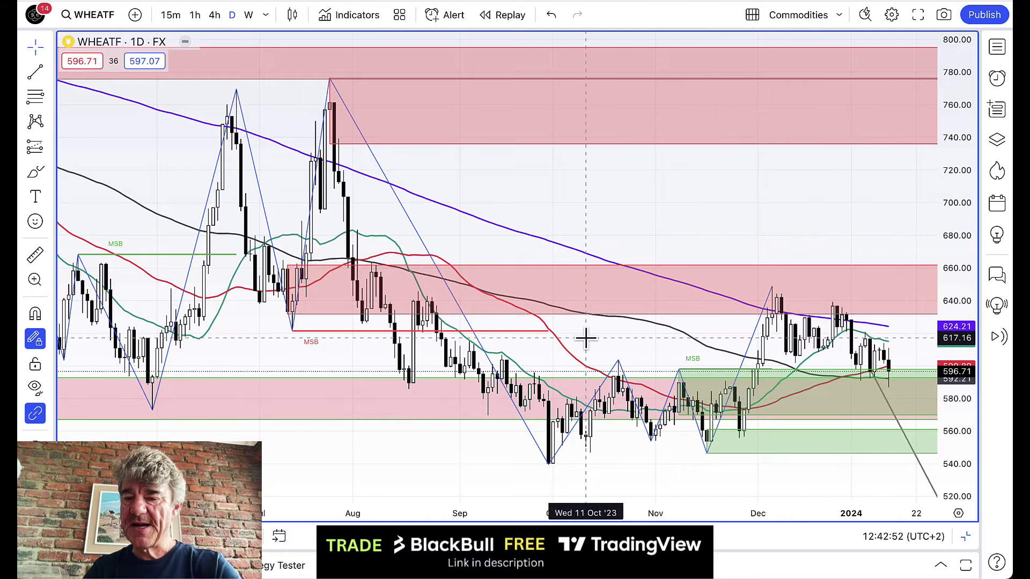
scroll(590, 346, "up", 3)
scroll(590, 348, "up", 3)
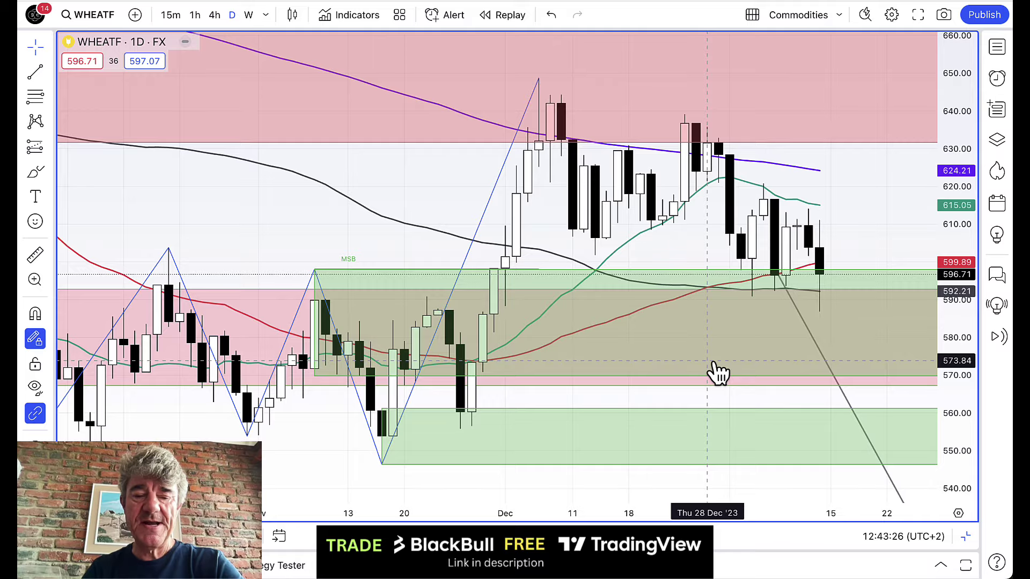
scroll(718, 373, "down", 5)
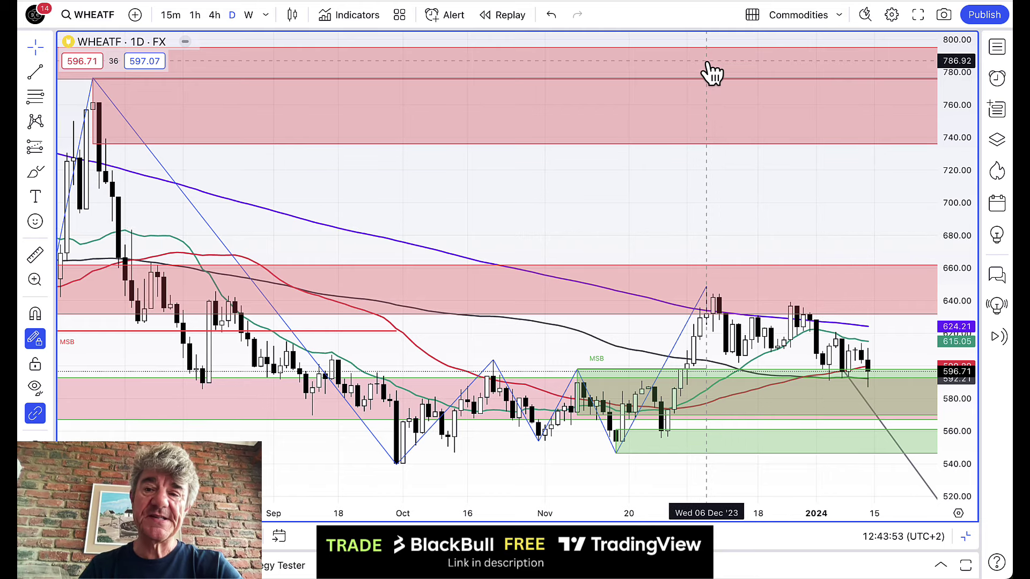
left_click(967, 535)
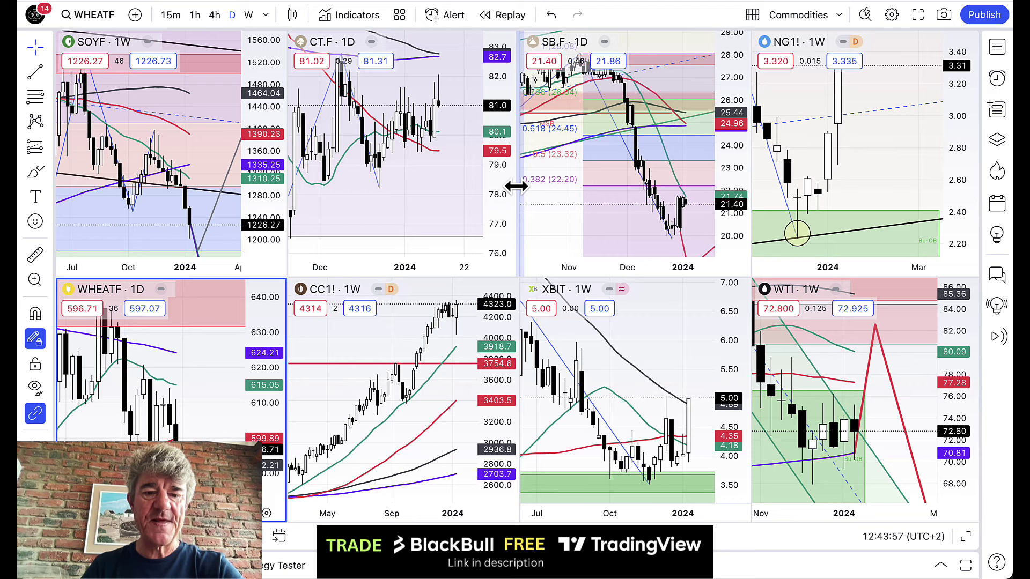
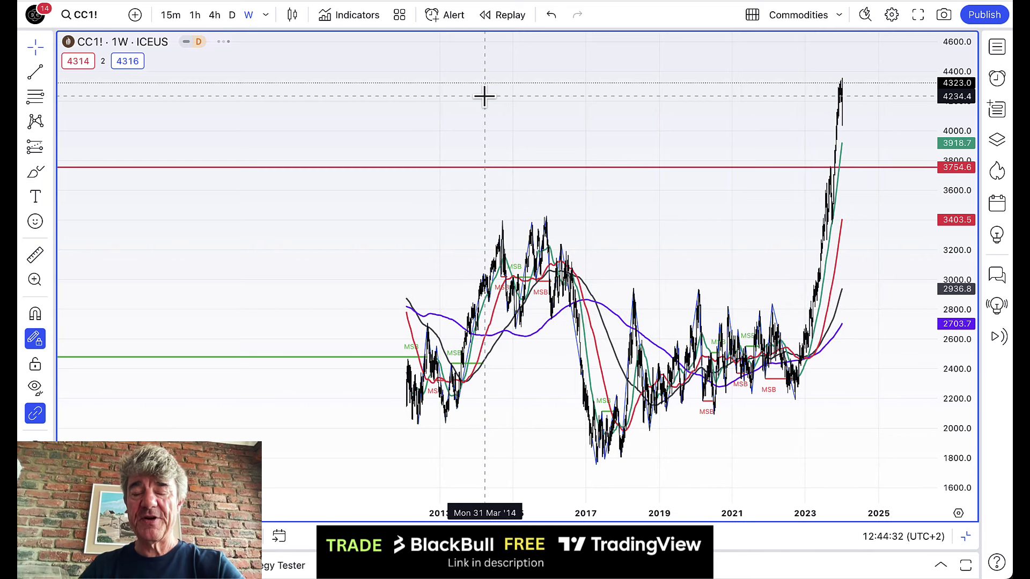
Step: Review the CC1! weekly history back to before 1993 against the horizontal red resistance line
scroll(484, 97, "down", 3)
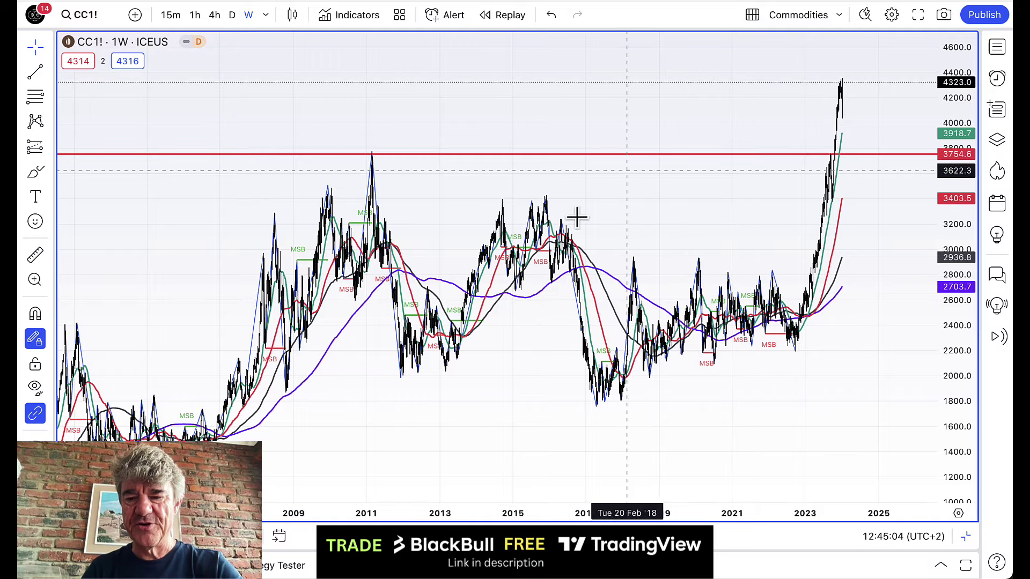
scroll(510, 276, "down", 5)
scroll(510, 276, "down", 1)
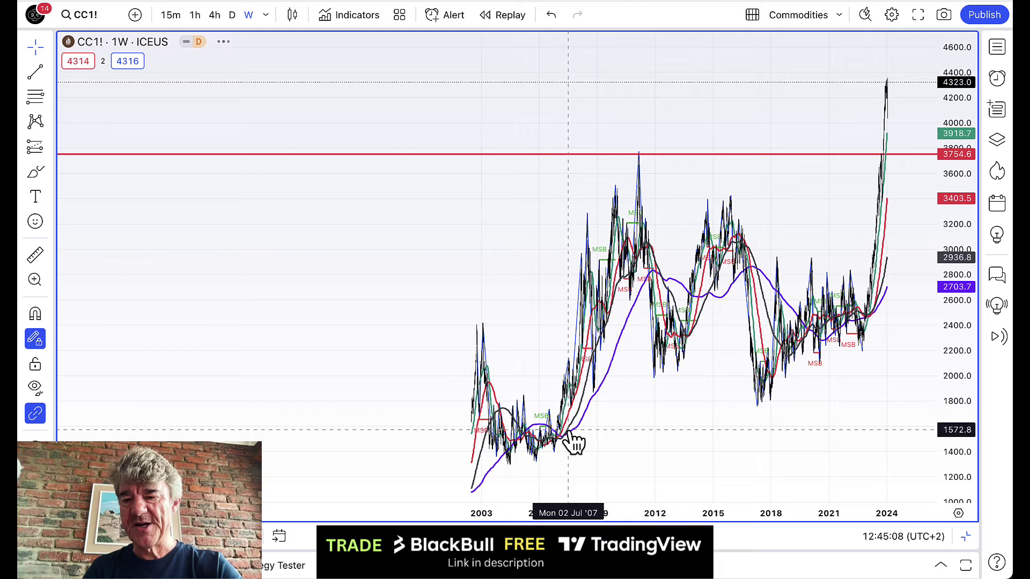
scroll(570, 436, "down", 3)
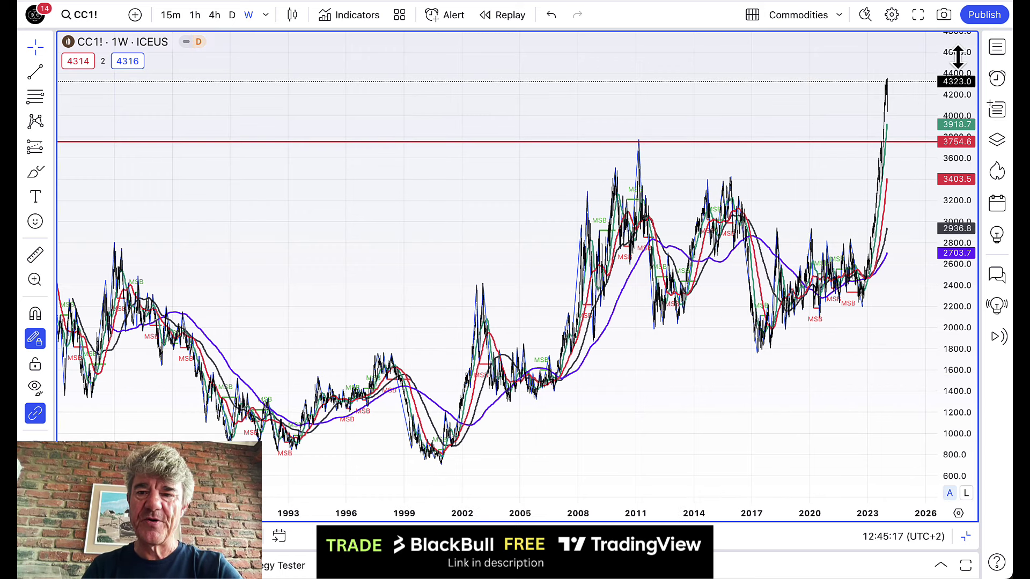
Step: Examine the latest CC1! weekly candles against the recent highs and rising moving averages, and review the chart in the grid
scroll(701, 110, "up", 10)
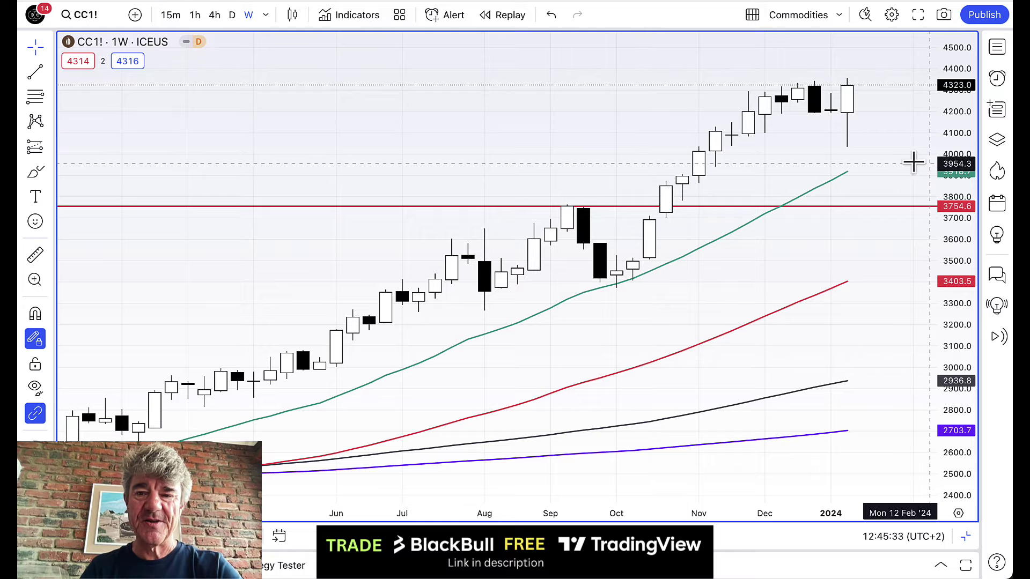
scroll(585, 209, "up", 1)
scroll(585, 211, "up", 2)
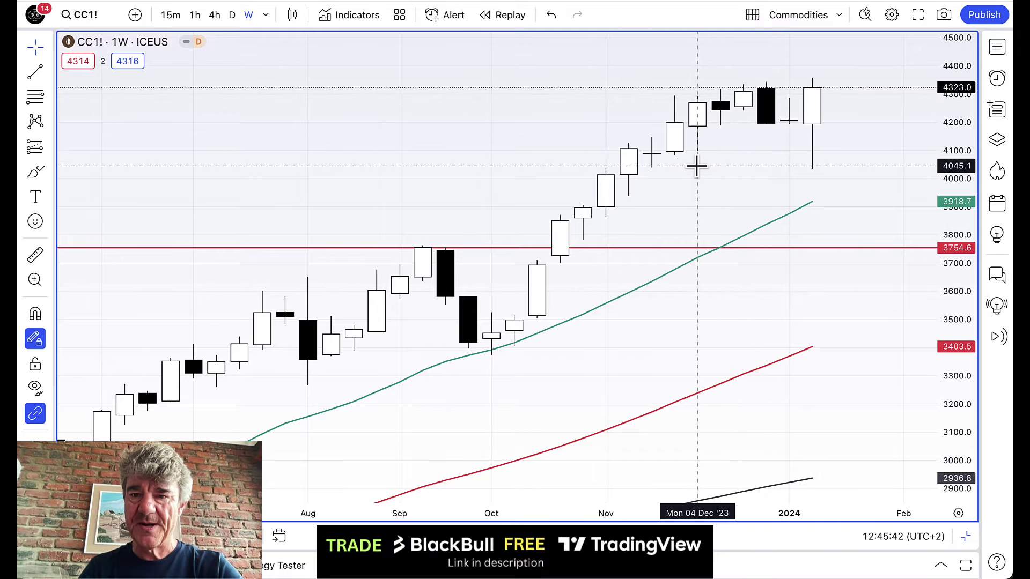
scroll(694, 165, "up", 3)
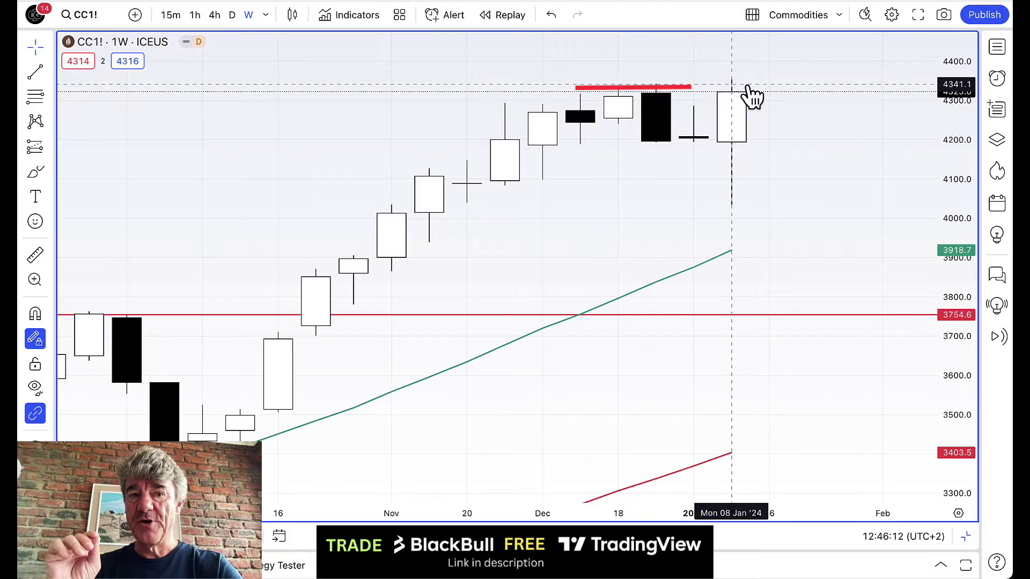
scroll(751, 96, "down", 3)
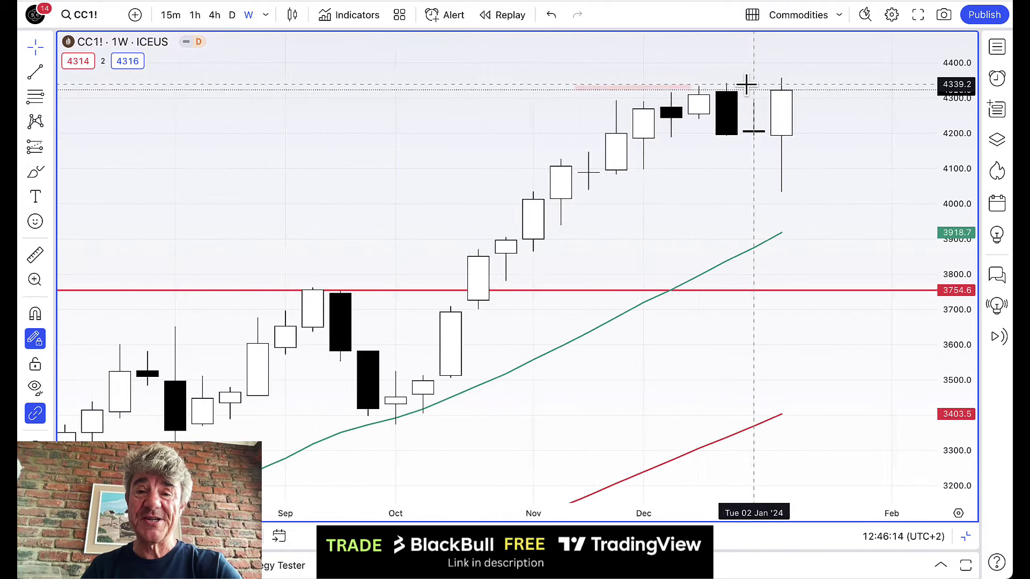
scroll(752, 96, "down", 5)
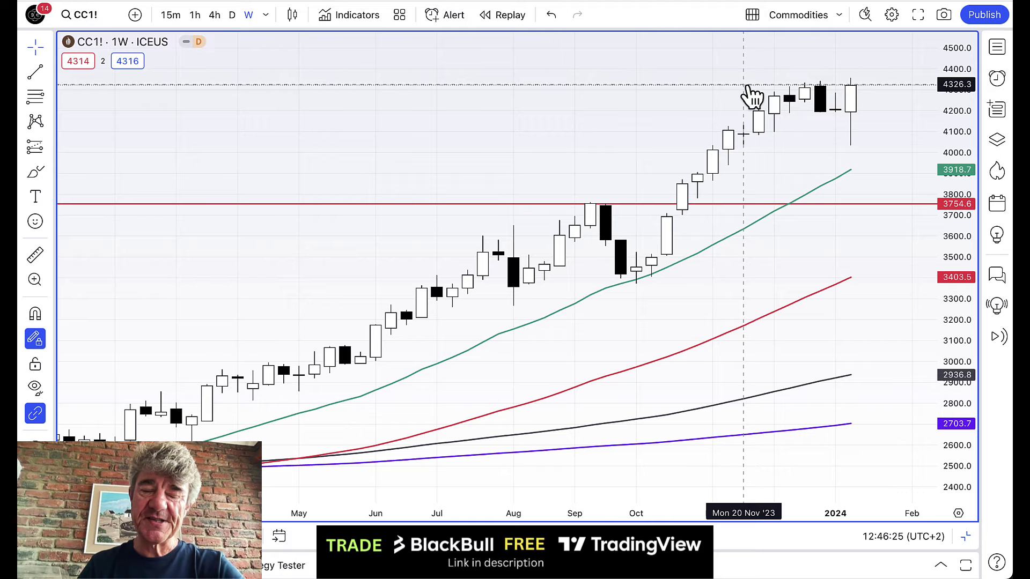
left_click(966, 537)
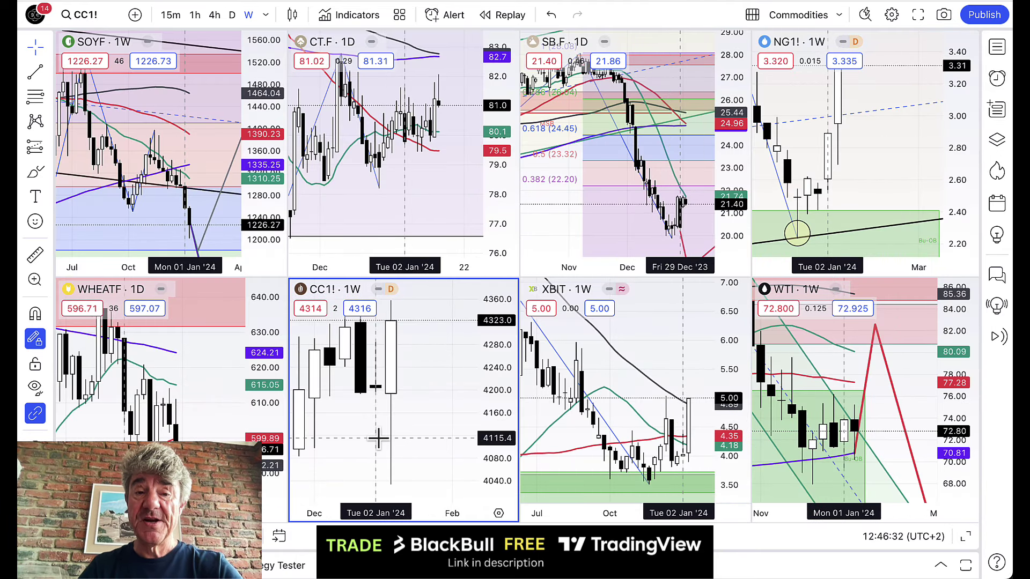
scroll(378, 438, "down", 5)
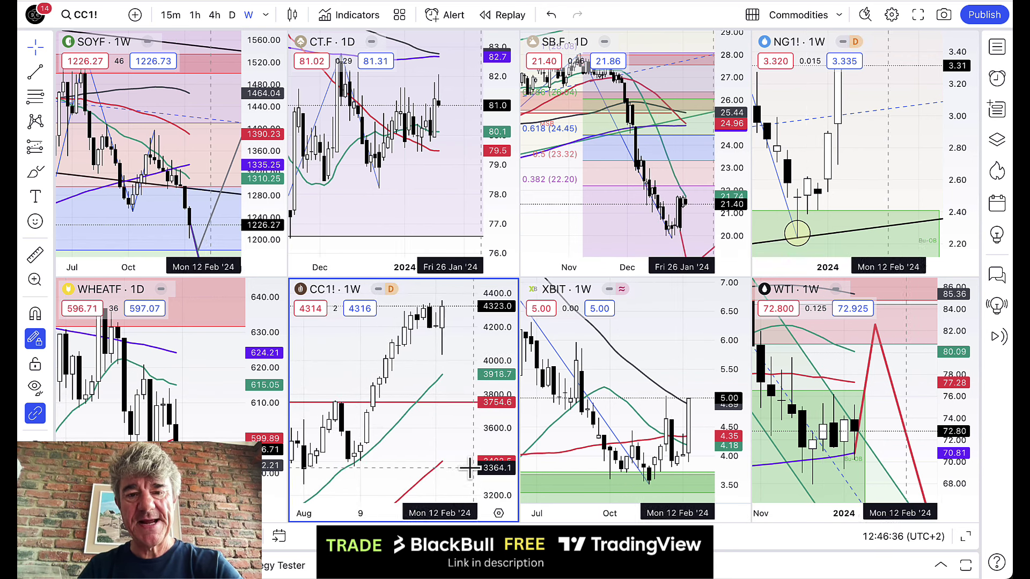
Step: Enlarge the NG1! weekly chart again to examine price between the channel lines
left_click(915, 223)
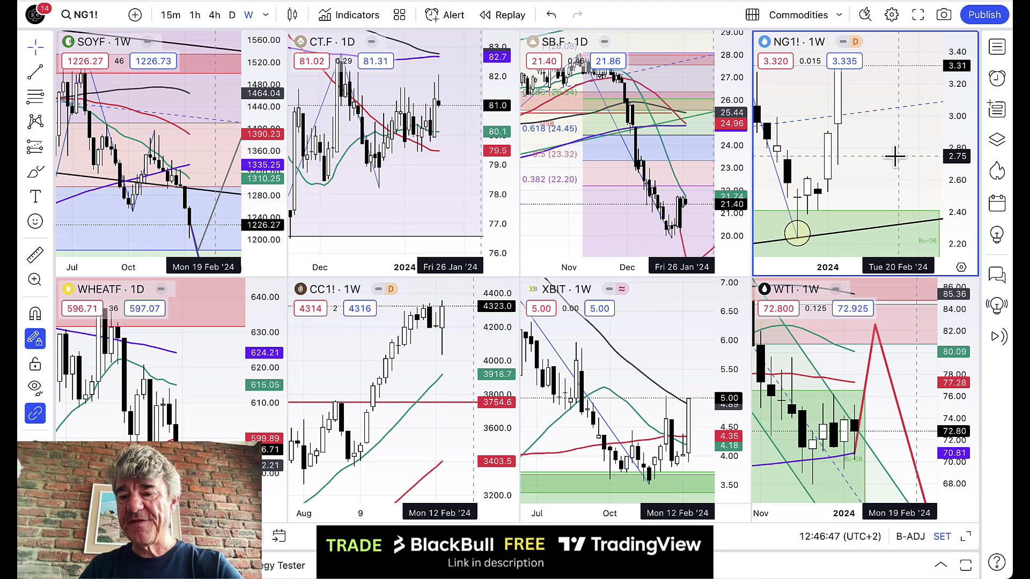
left_click(965, 539)
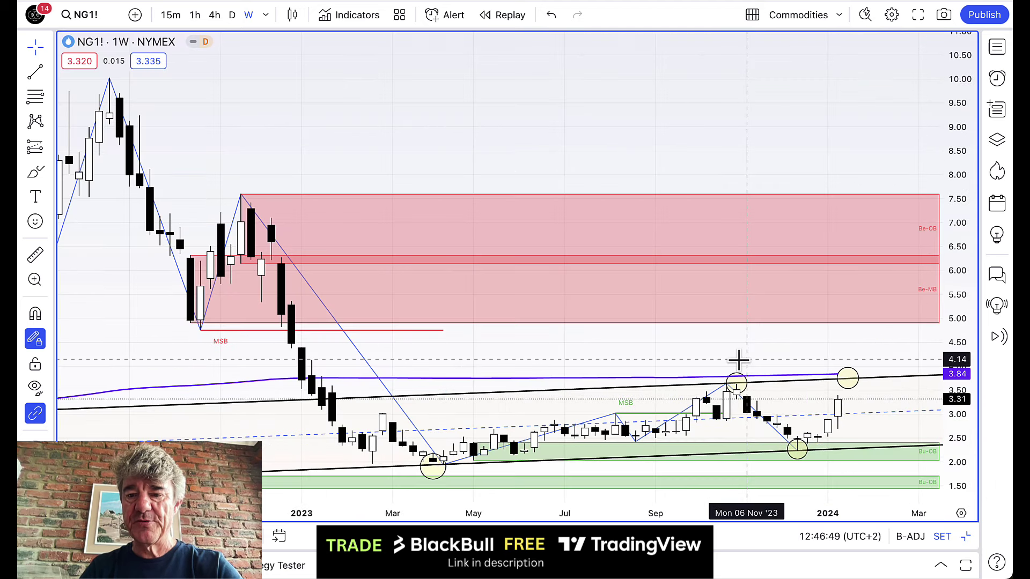